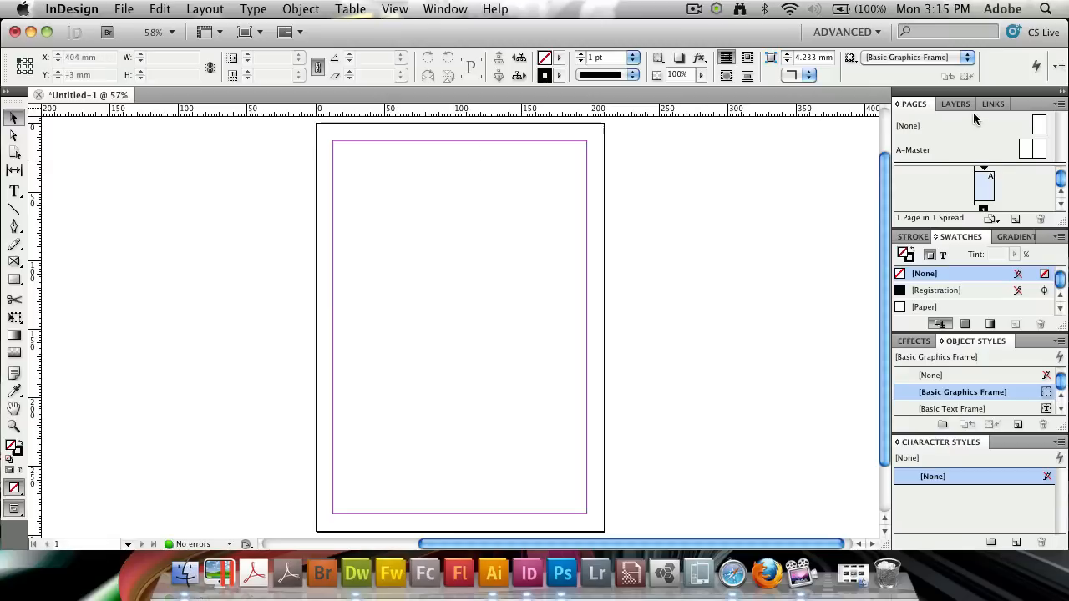
Detach the Layers panel as a floating panel and rename Layer 1 to Background
left_click_drag(962, 108, 687, 162)
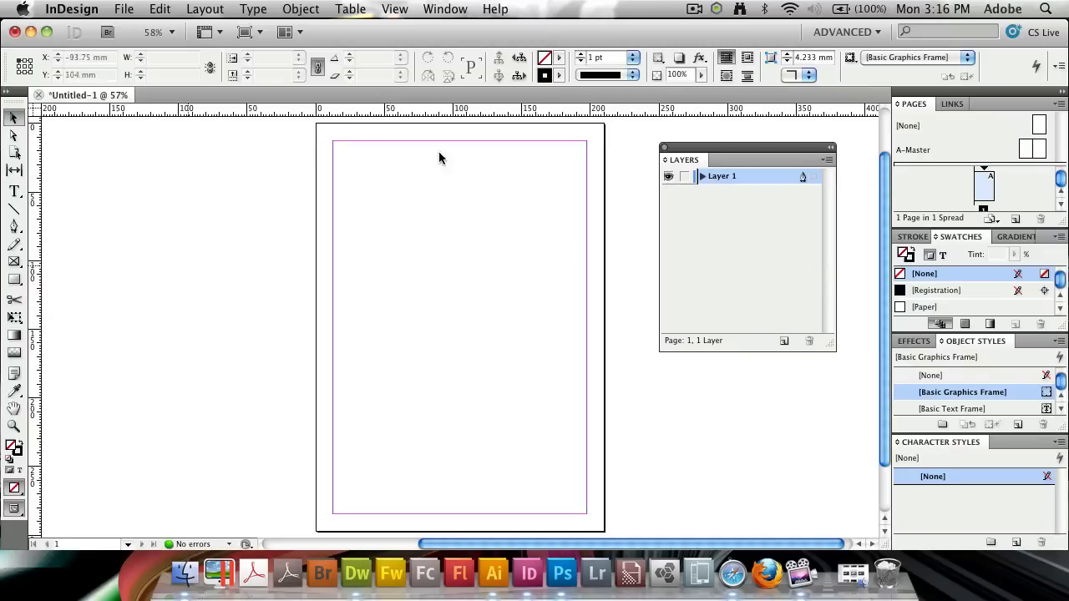
double_click(728, 178)
type("Backr")
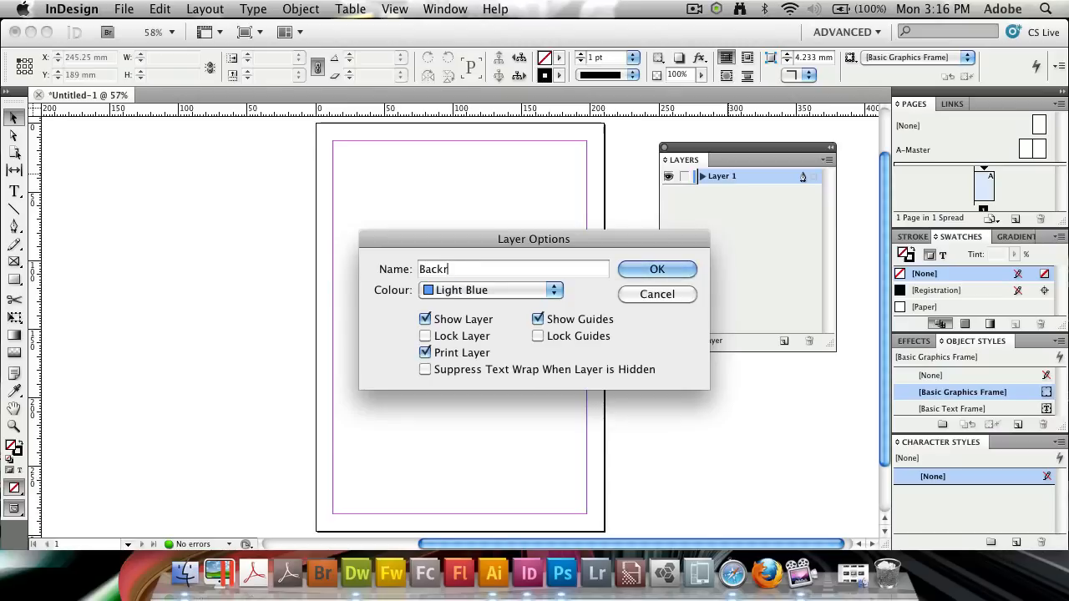
type("ground")
left_click(657, 269)
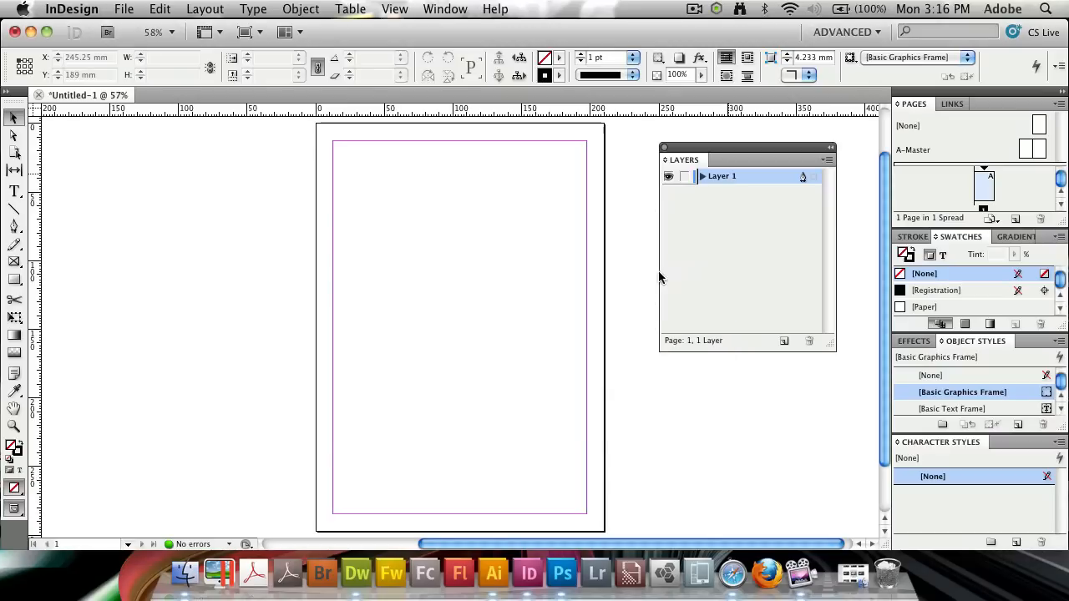
Create a new layer above Background and name it Text
left_click(784, 341)
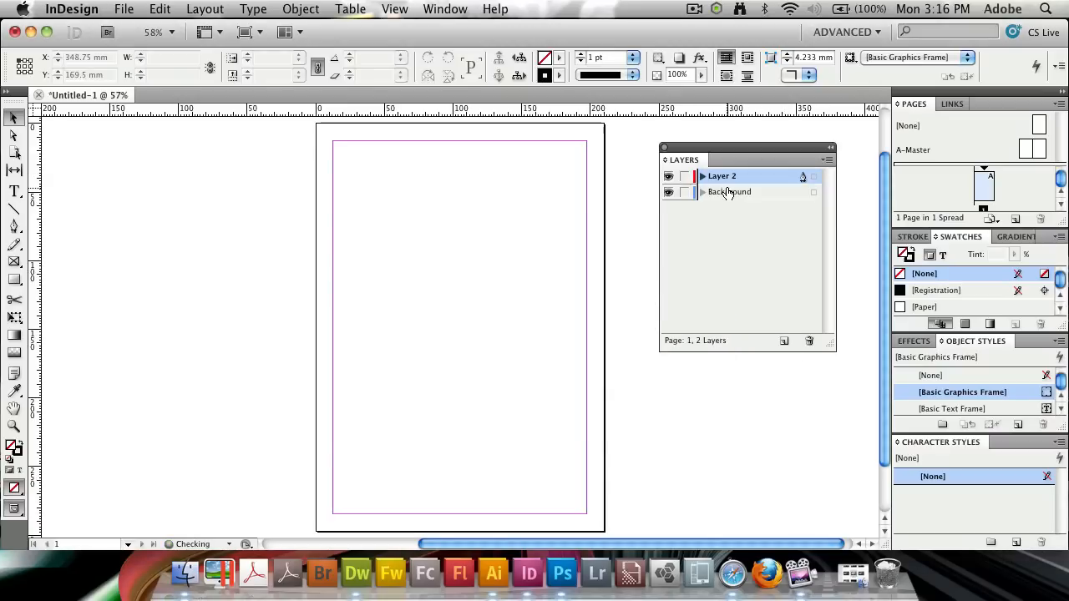
double_click(723, 176)
type("Text")
key("Return")
Draw a text frame about 185 mm wide and 209 mm high between the page margins and fill it with placeholder text
left_click(14, 191)
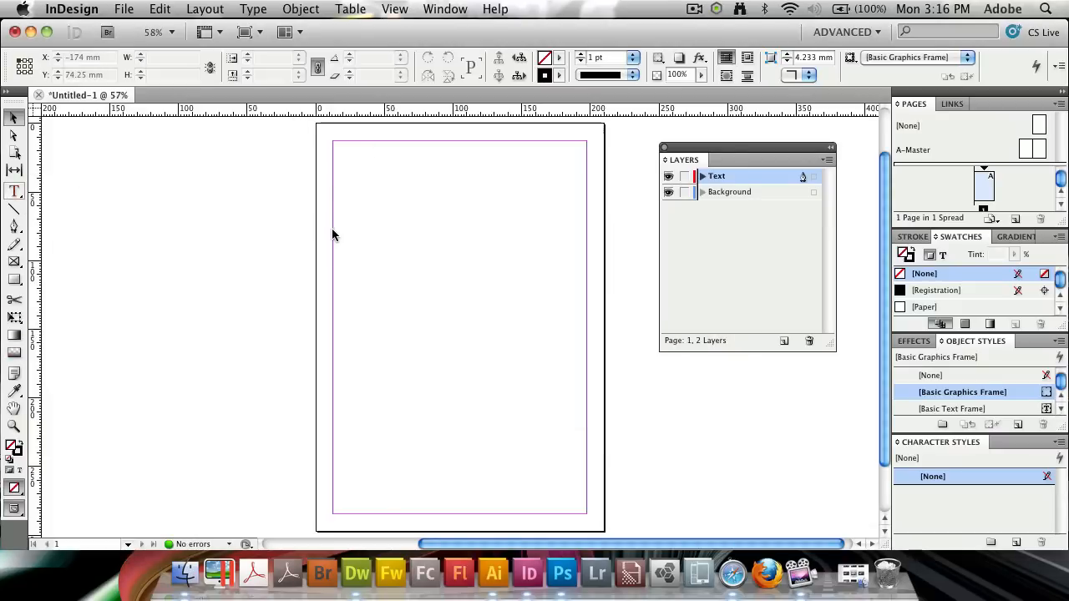
left_click_drag(331, 228, 586, 504)
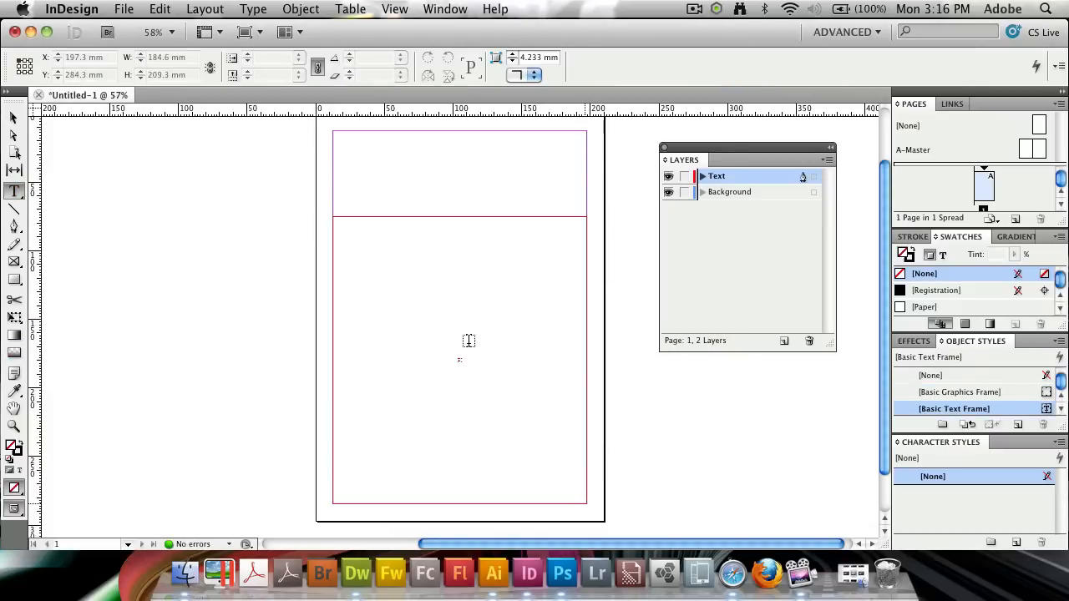
left_click(457, 277)
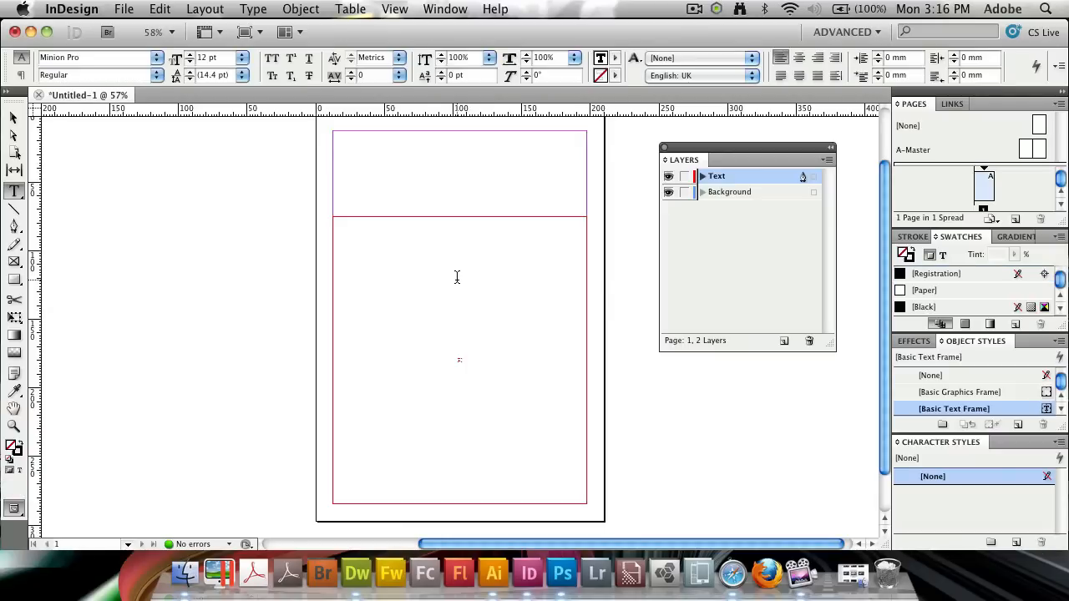
right_click(506, 320)
mouse_move(507, 329)
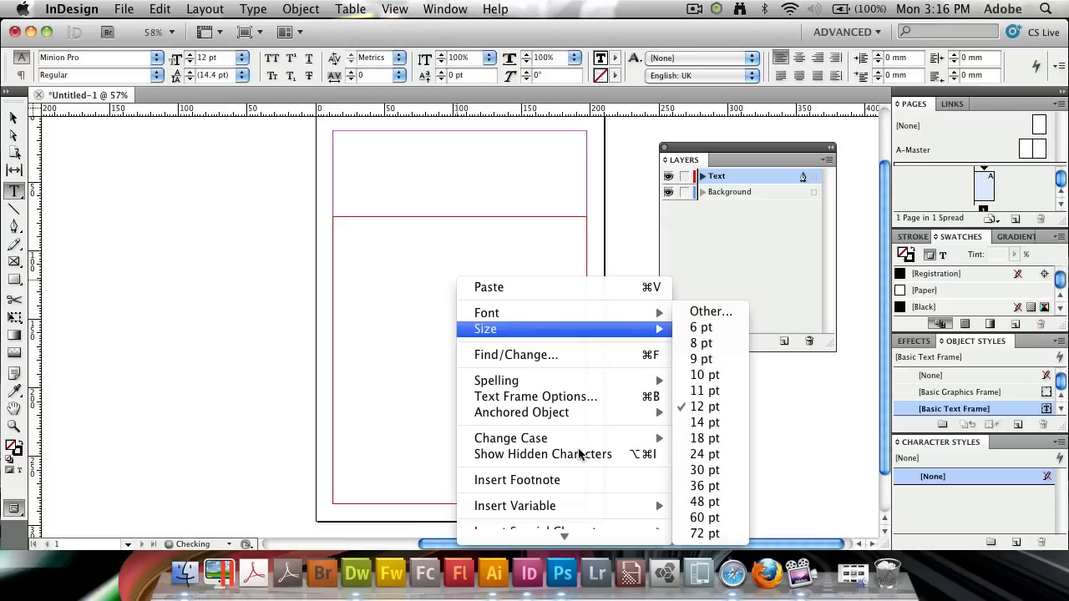
scroll(574, 451, "down", 2)
scroll(567, 401, "down", 4)
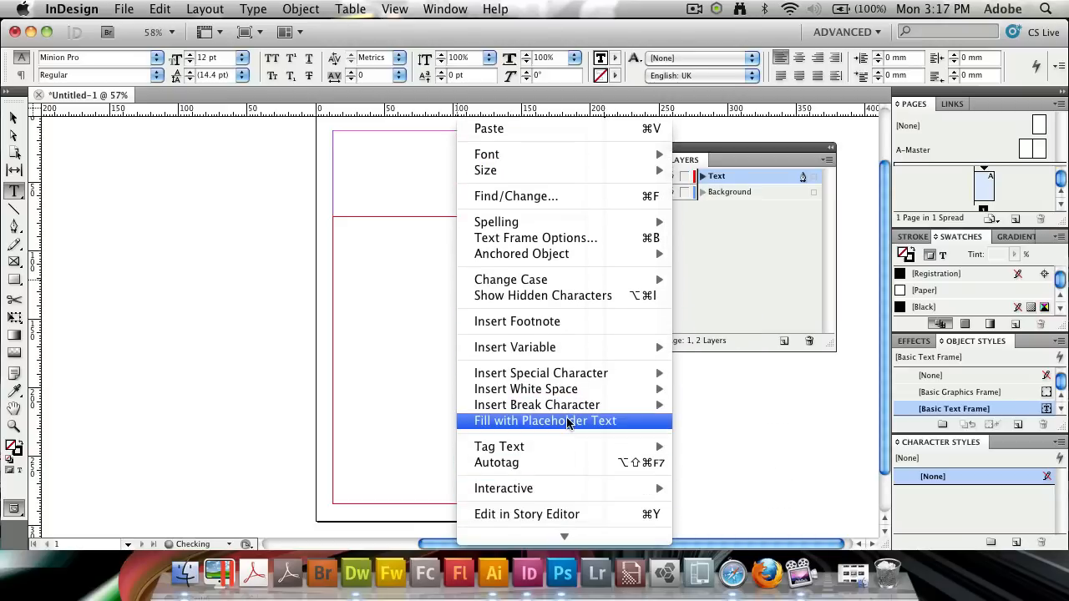
left_click(566, 421)
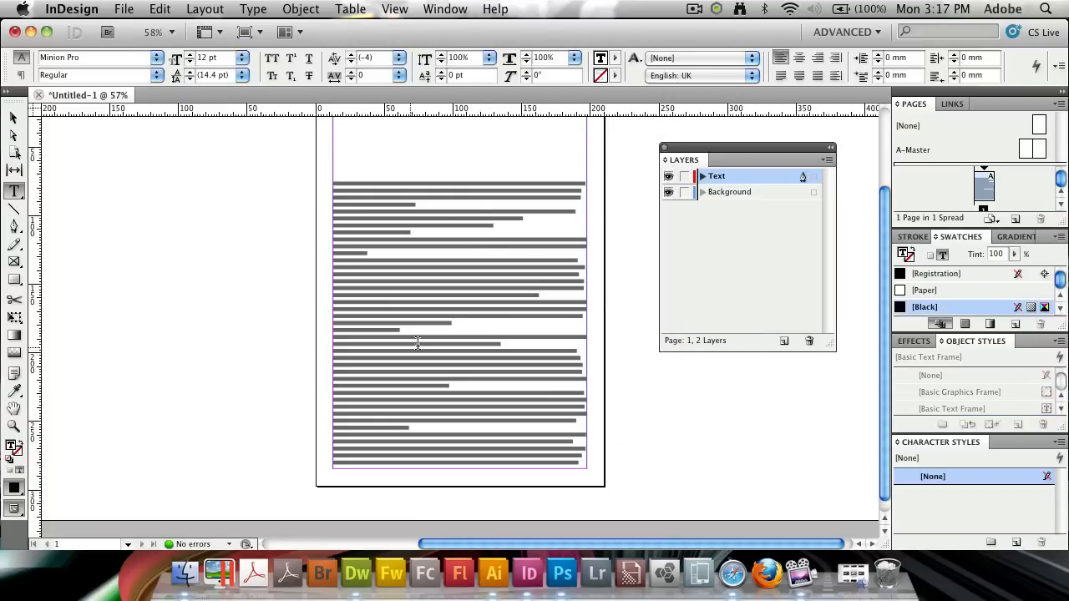
Examine the placeholder text at 100% zoom with nothing selected
left_click(14, 117)
left_click(65, 483)
key("super+a")
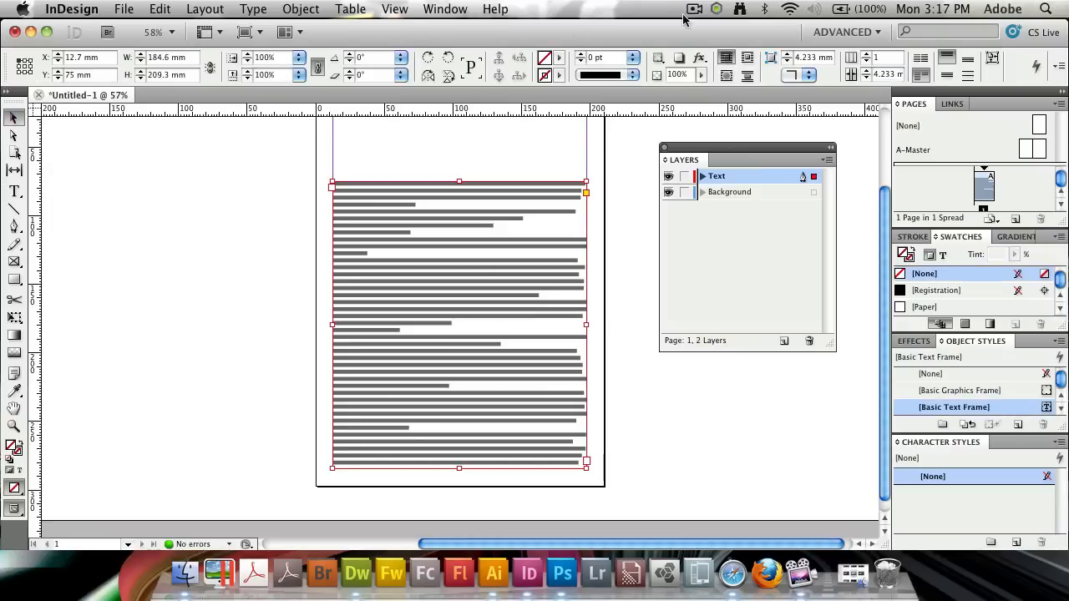
left_click(171, 33)
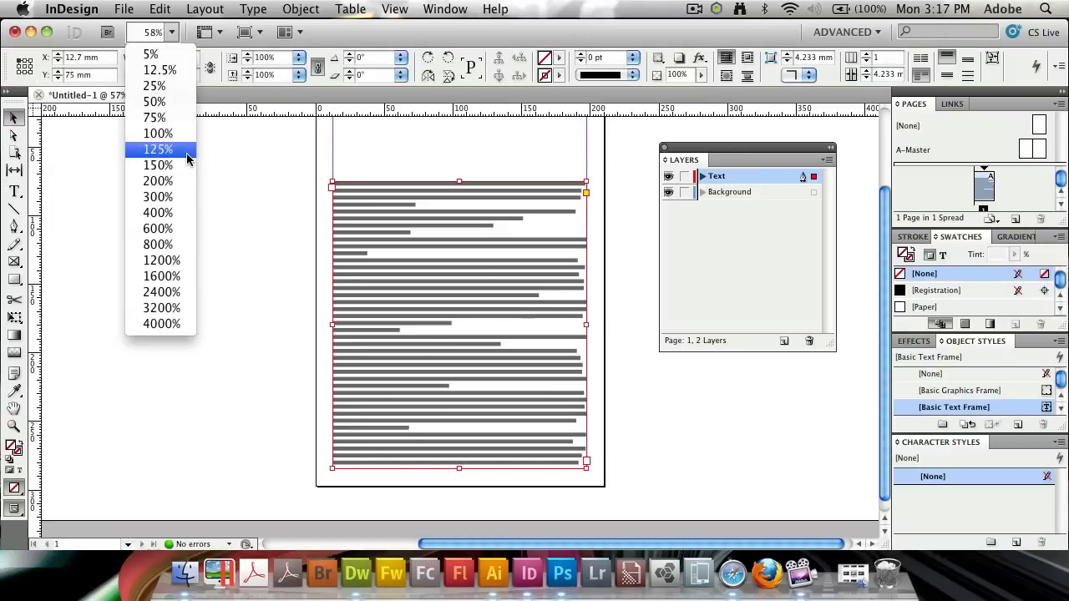
left_click(162, 131)
scroll(552, 248, "up", 3)
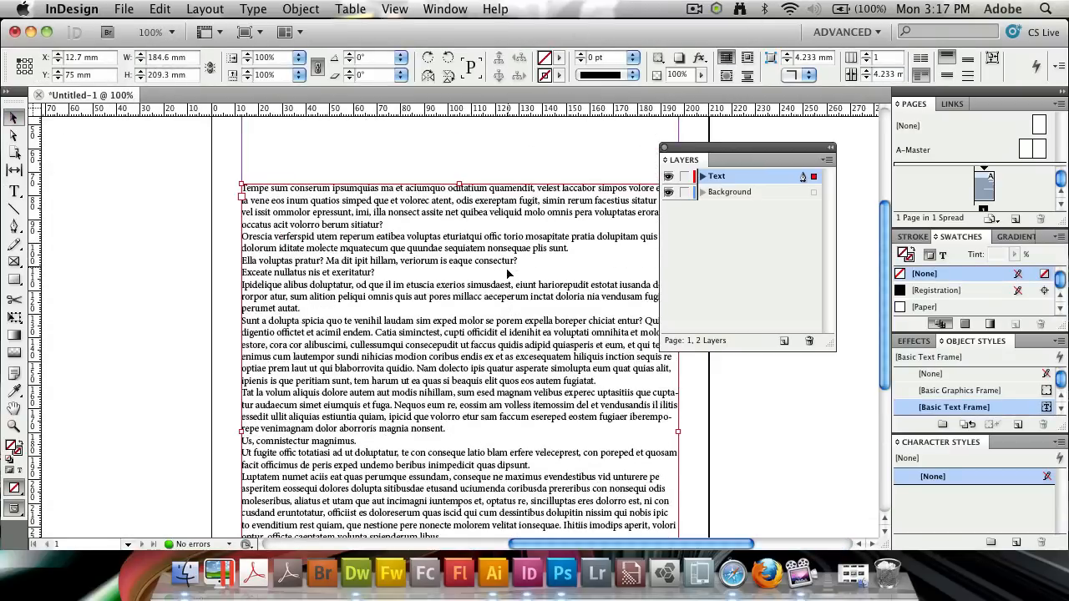
left_click(115, 249)
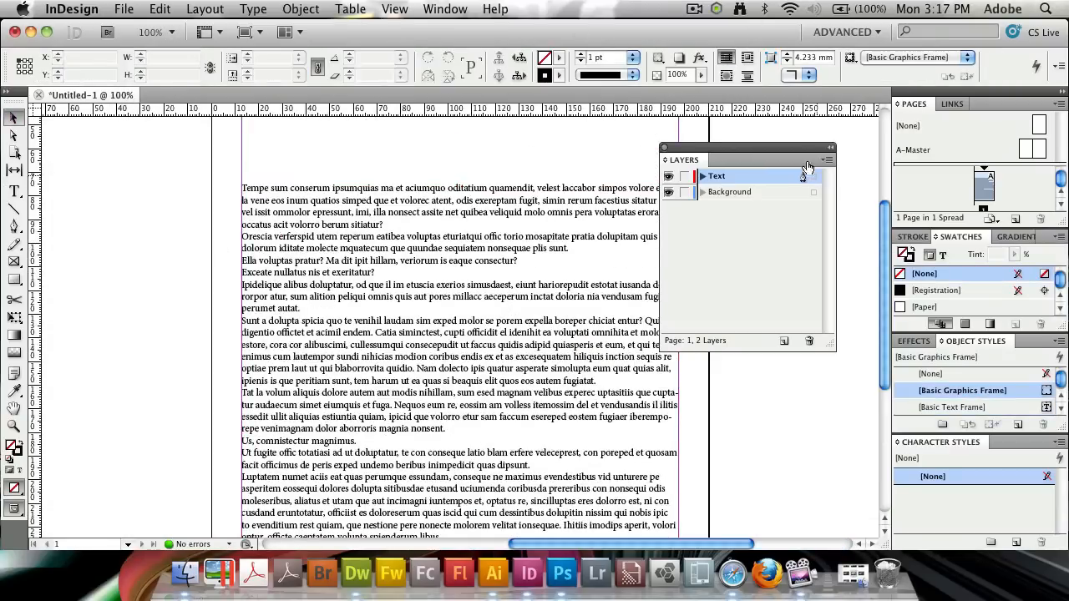
Add another layer at the top of the stack and name it Images
left_click(784, 341)
double_click(722, 178)
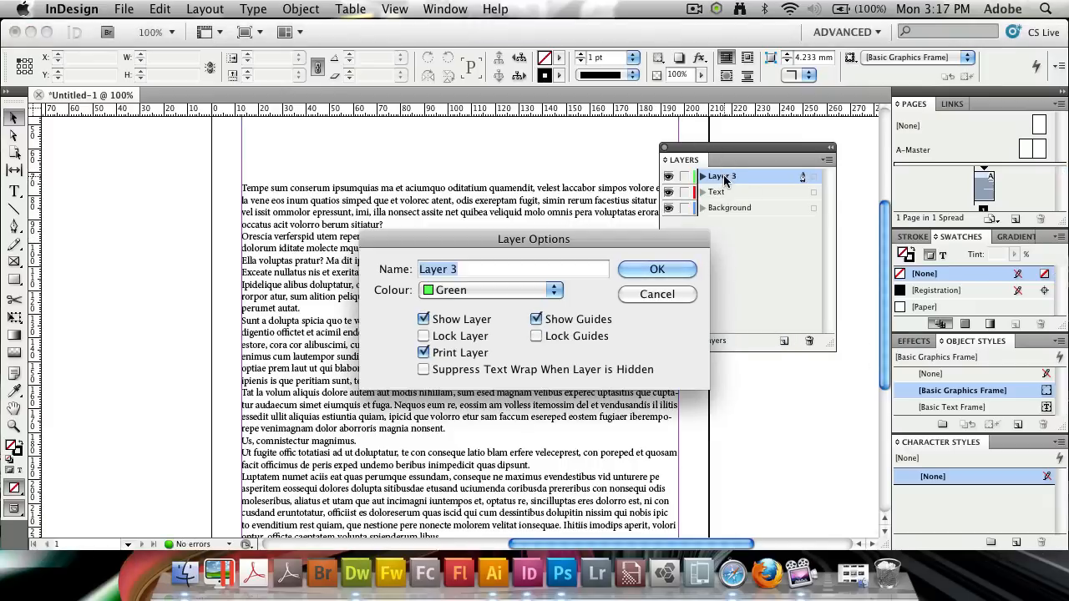
type("Images")
key("Return")
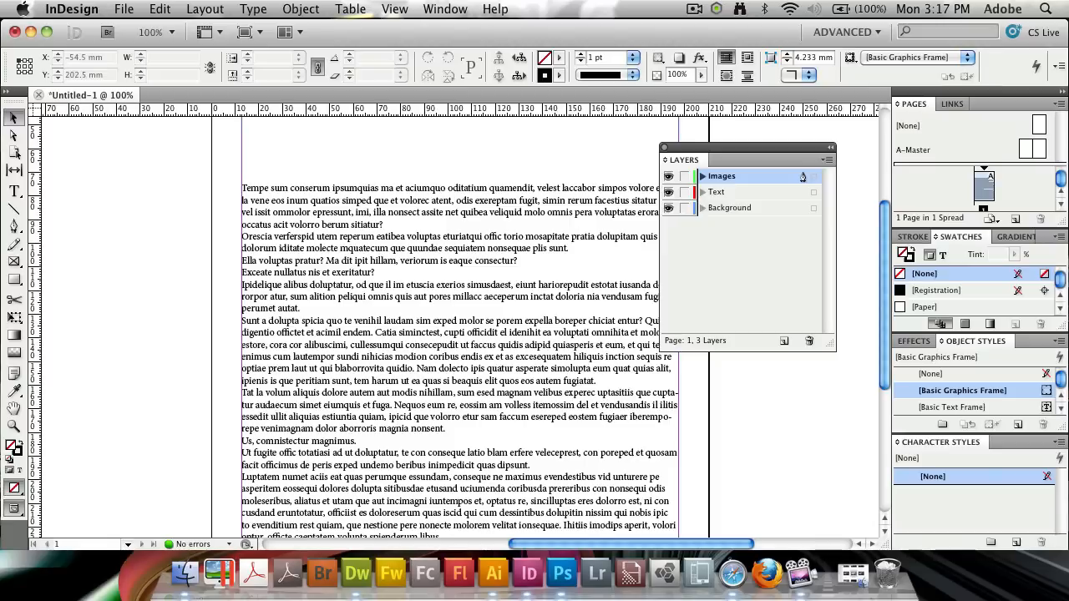
key("super+Tab")
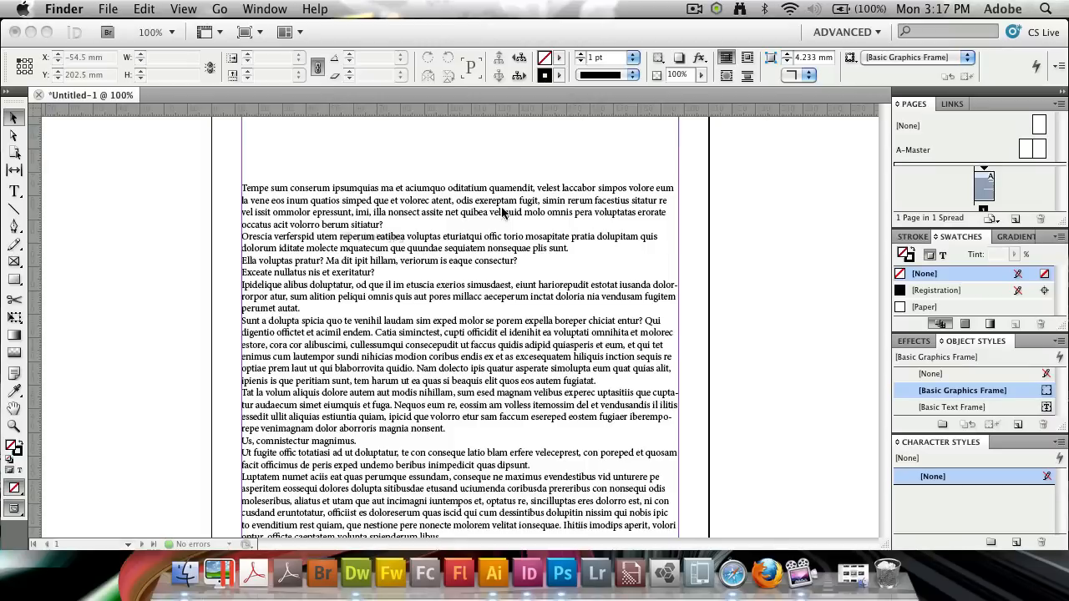
left_click_drag(452, 206, 443, 184)
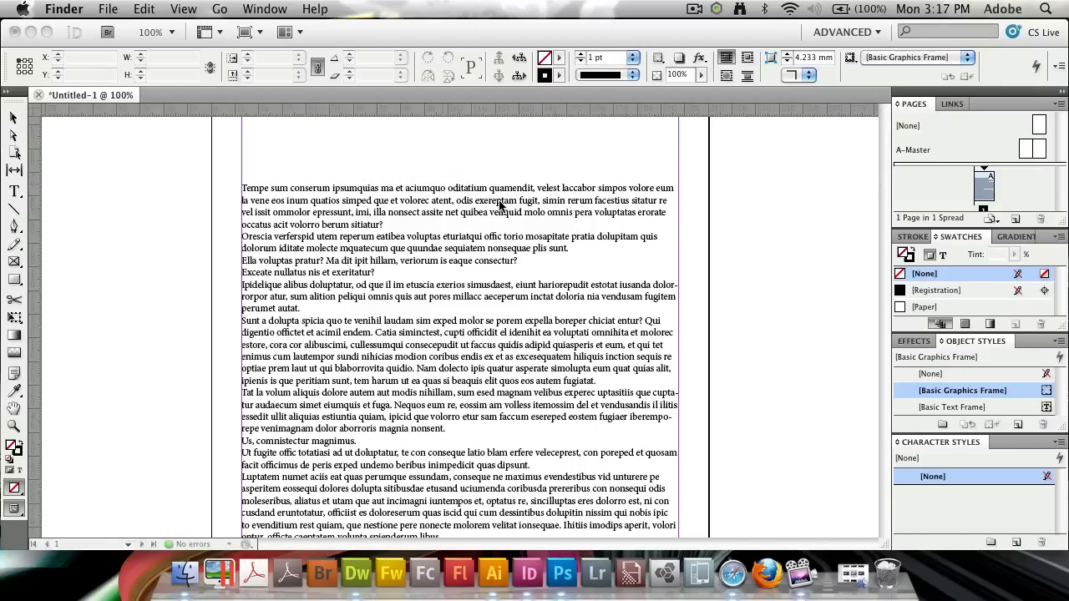
scroll(501, 214, "down", 4)
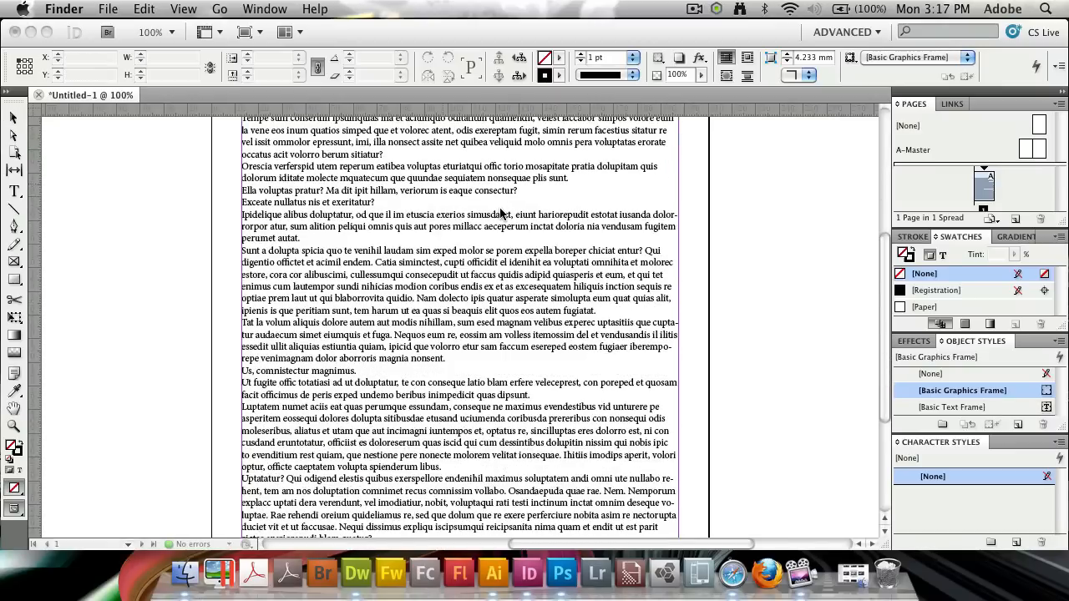
left_click(374, 40)
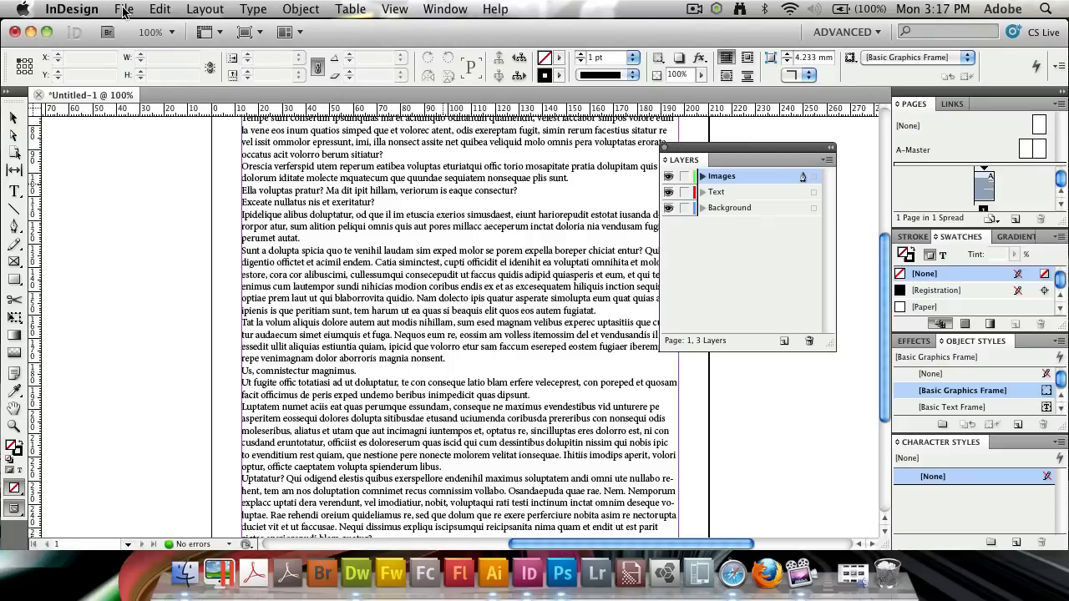
Place photo.jpg from the Smart Object Basics folder over the right half of the text, about 99 mm wide and 66 mm high
left_click(122, 9)
left_click(201, 247)
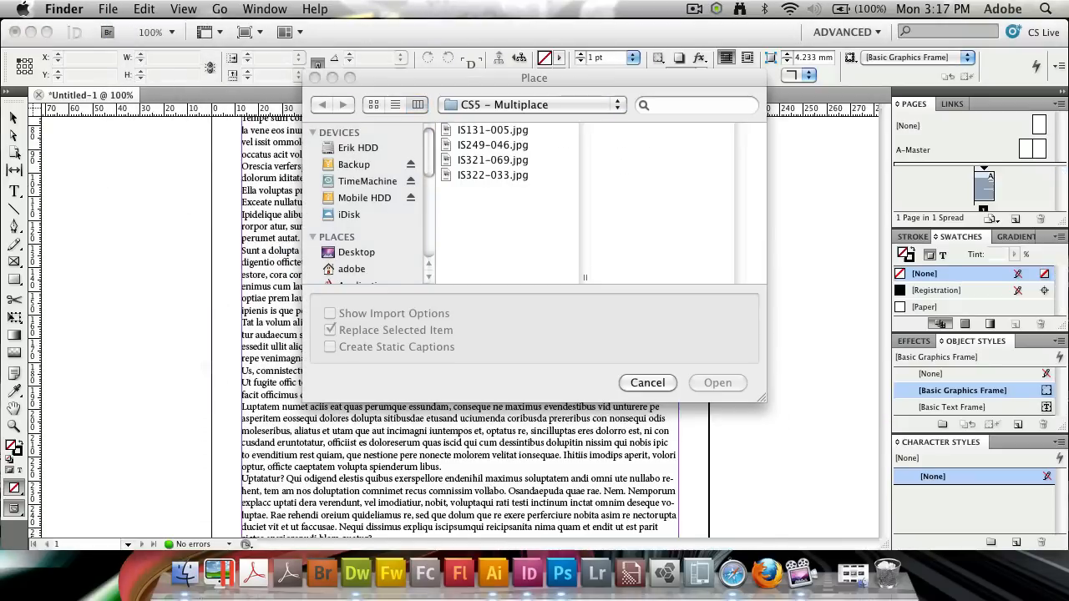
left_click_drag(618, 209, 543, 236)
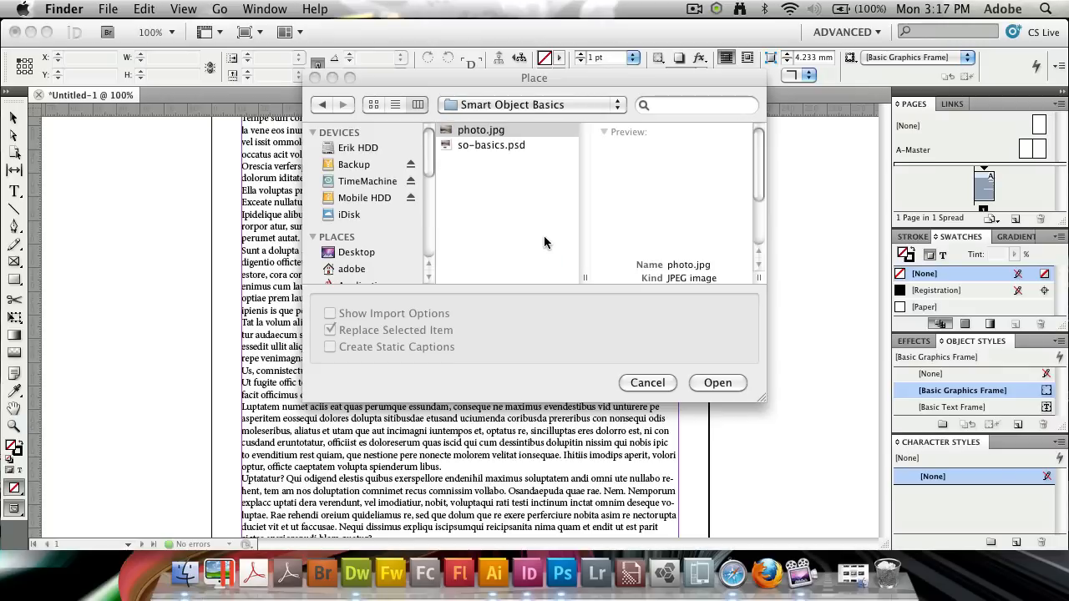
left_click(717, 382)
left_click(493, 133)
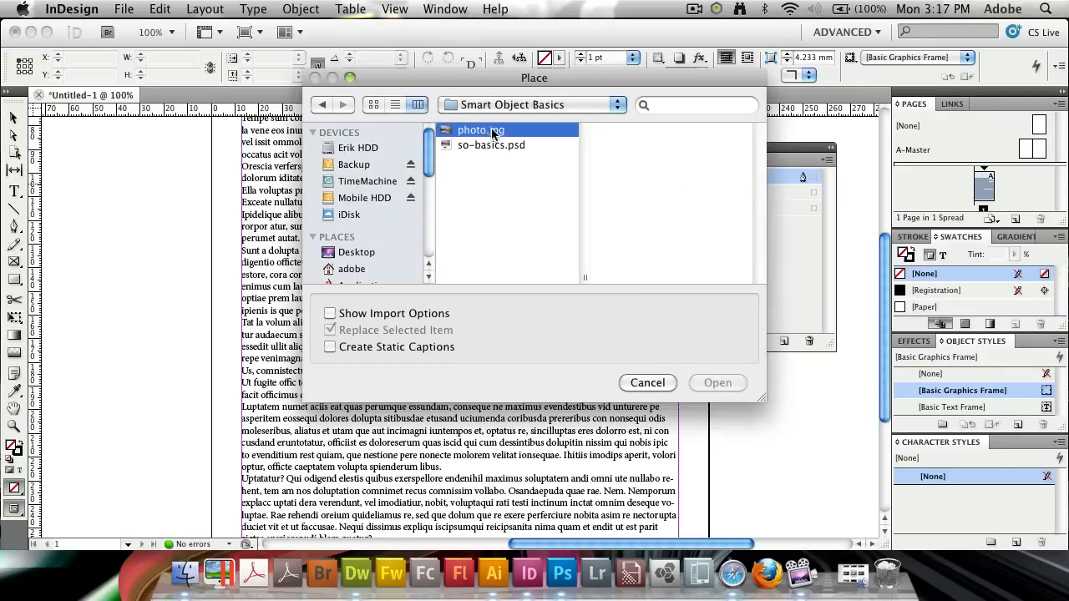
left_click(718, 382)
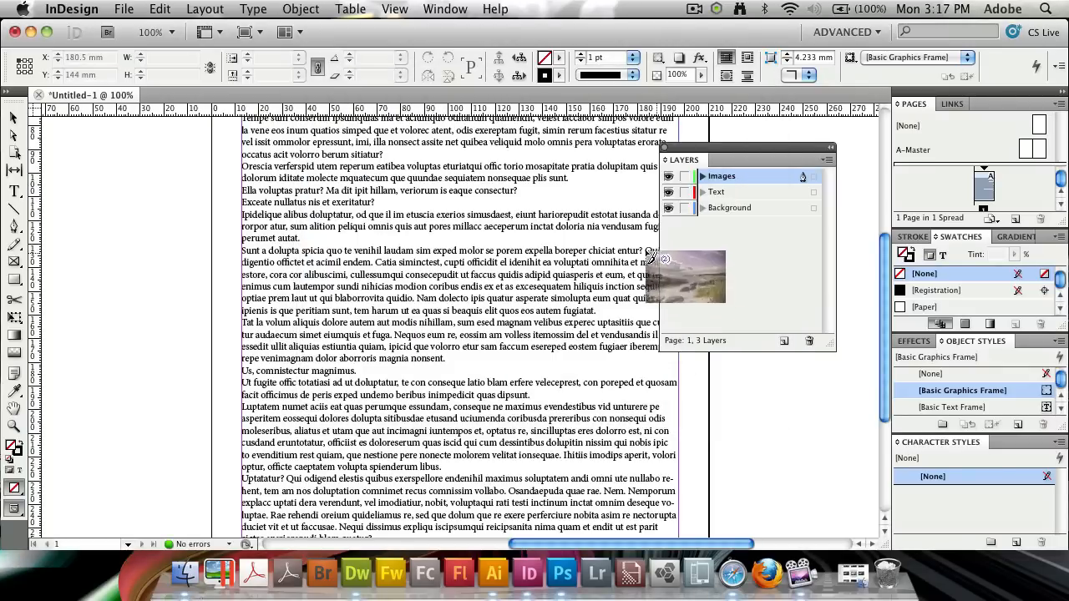
left_click_drag(407, 140, 644, 299)
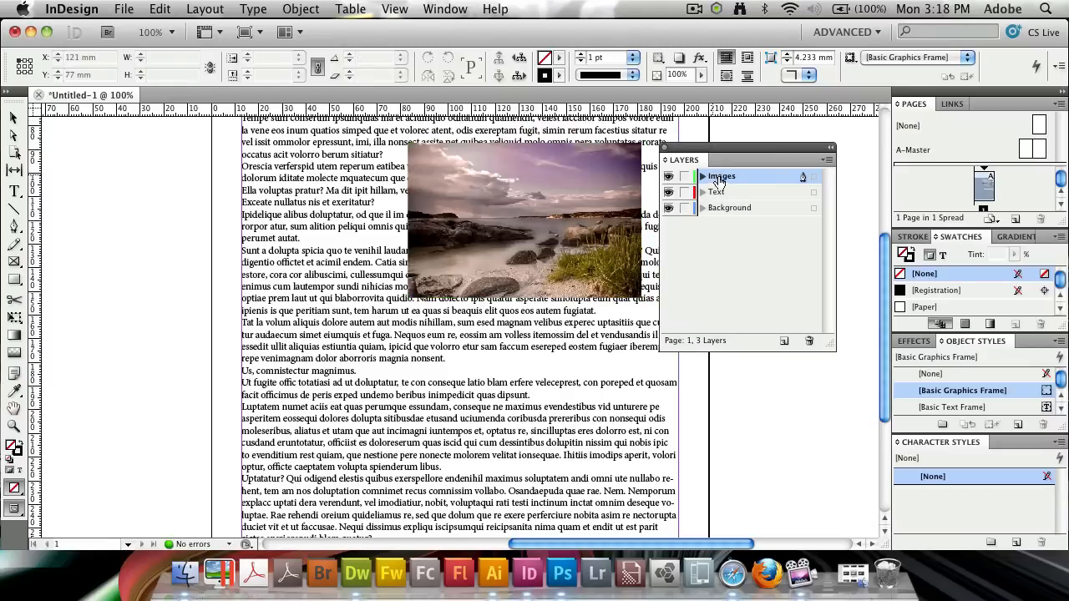
Wrap the text around the photo's bounding box, flowing on its left side only
left_click(438, 8)
left_click(524, 307)
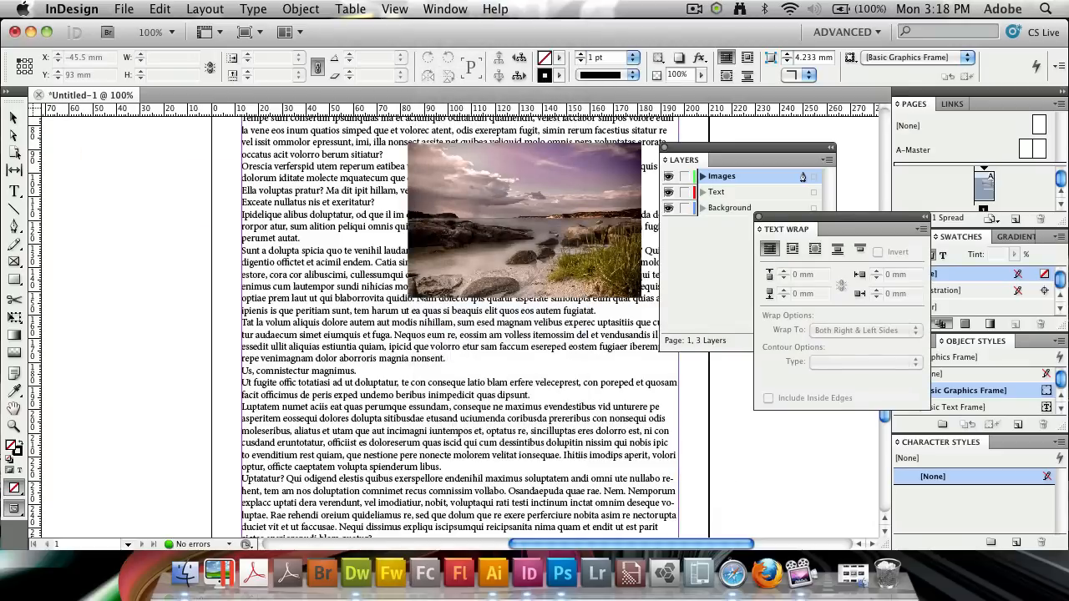
left_click(13, 117)
left_click(525, 220)
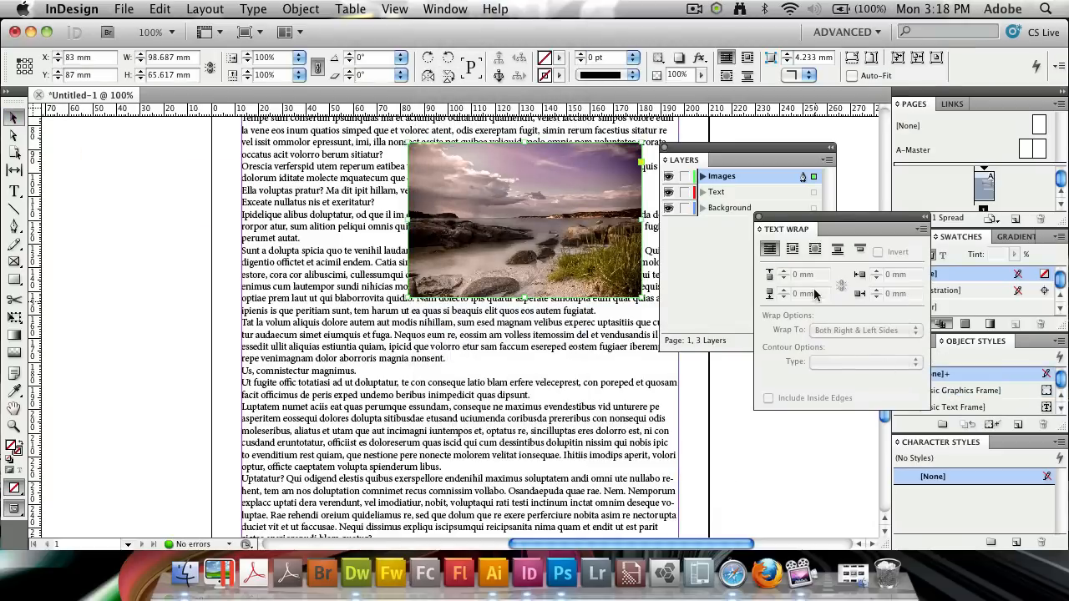
left_click(792, 249)
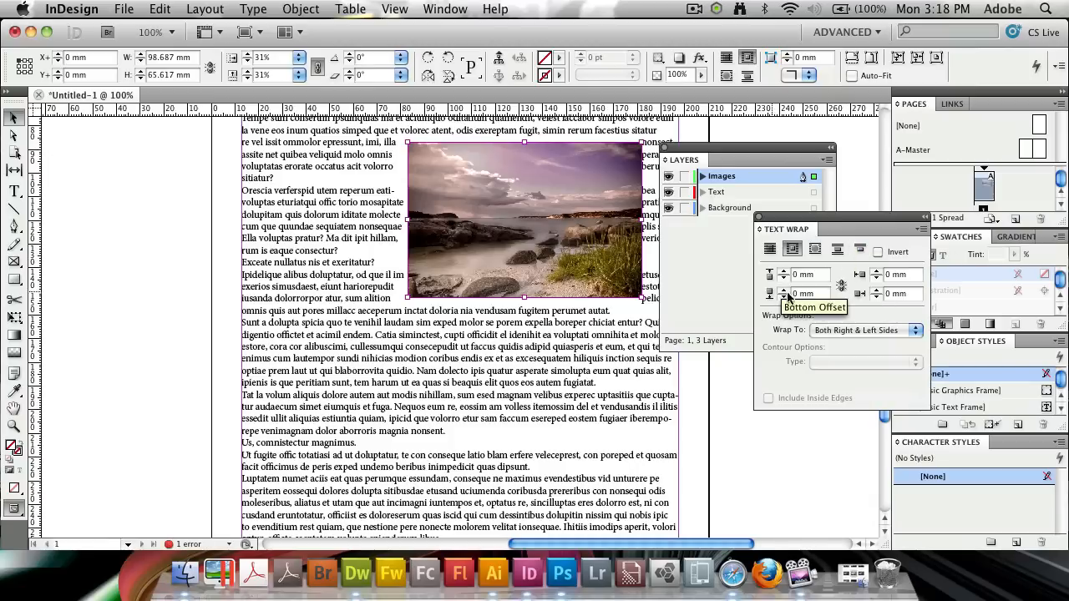
left_click(875, 330)
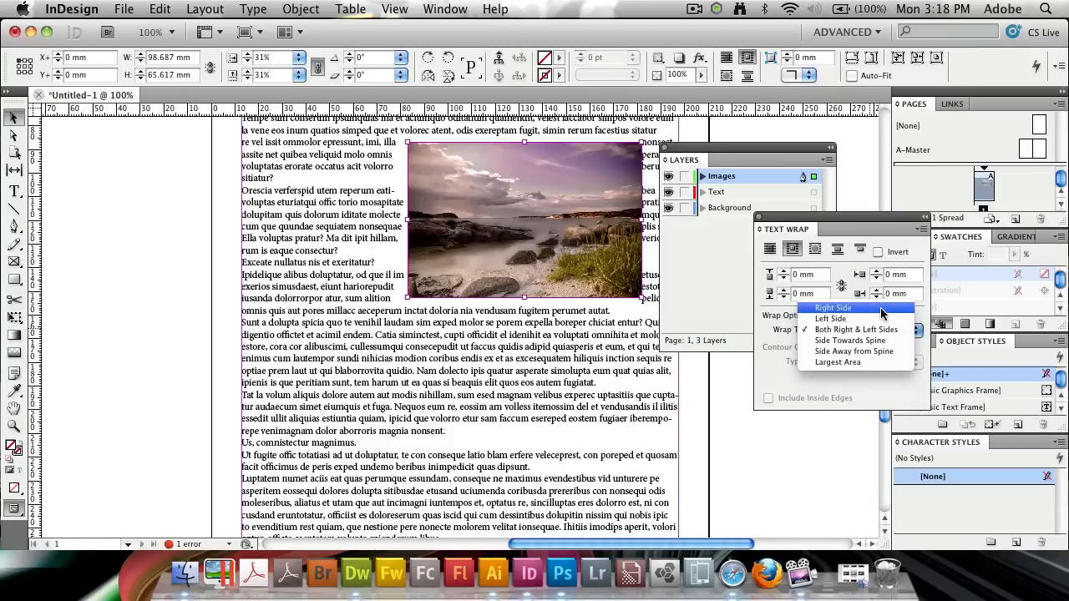
left_click(881, 319)
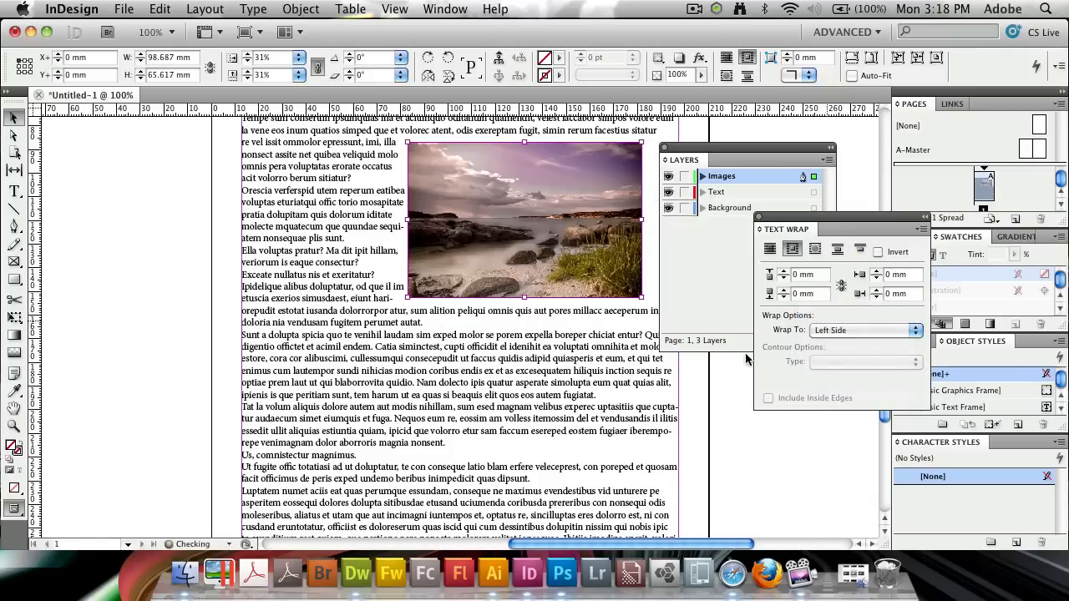
Link the photo's four text wrap offsets and increase them equally, closing the wrap settings and deselecting the photo
left_click(841, 285)
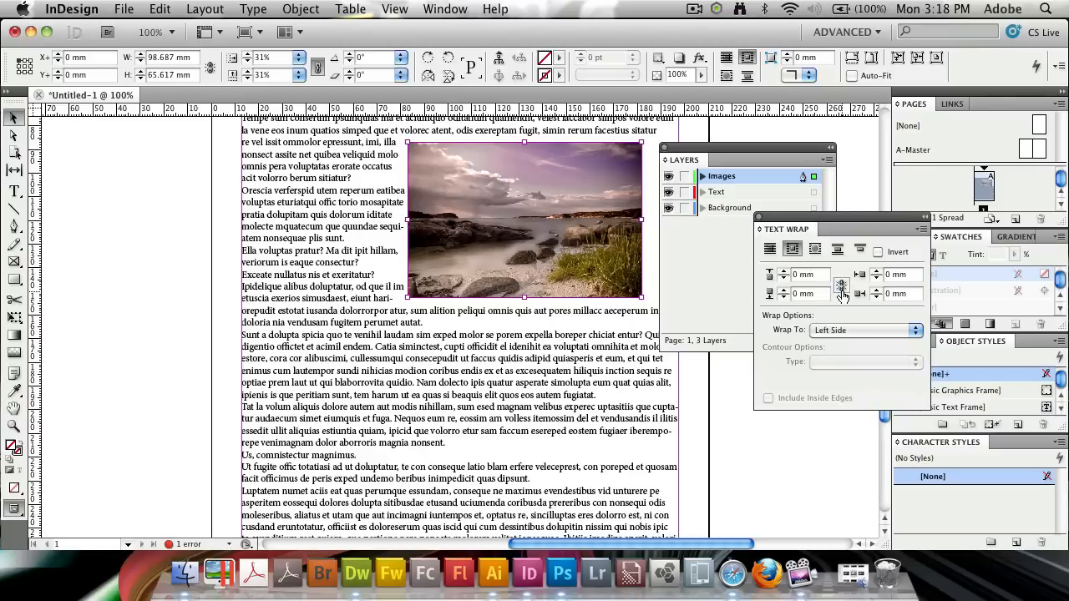
left_click(783, 271)
left_click(783, 272)
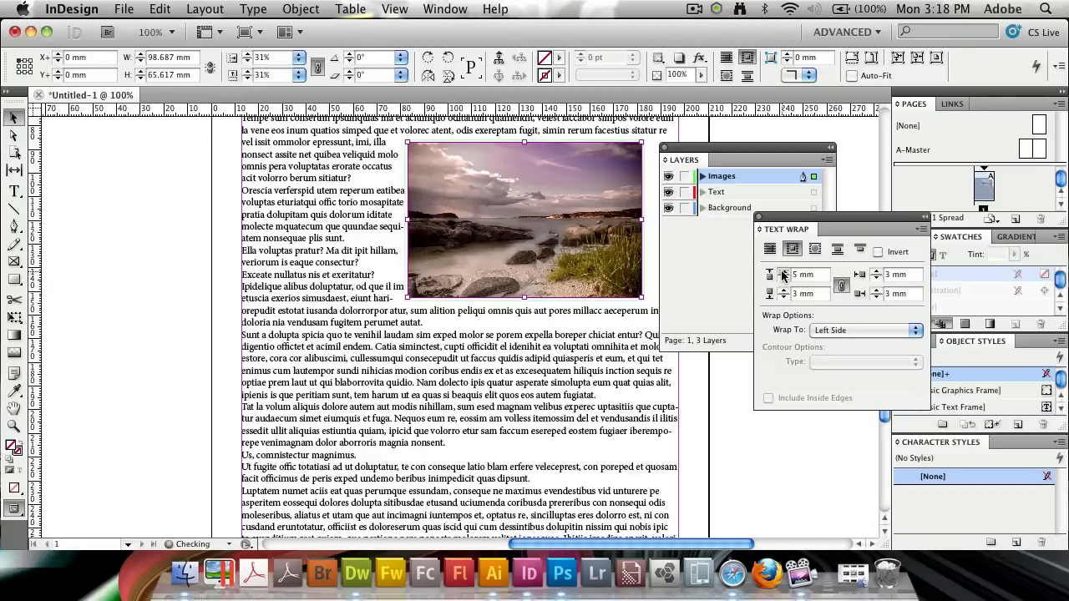
left_click(783, 271)
left_click(757, 218)
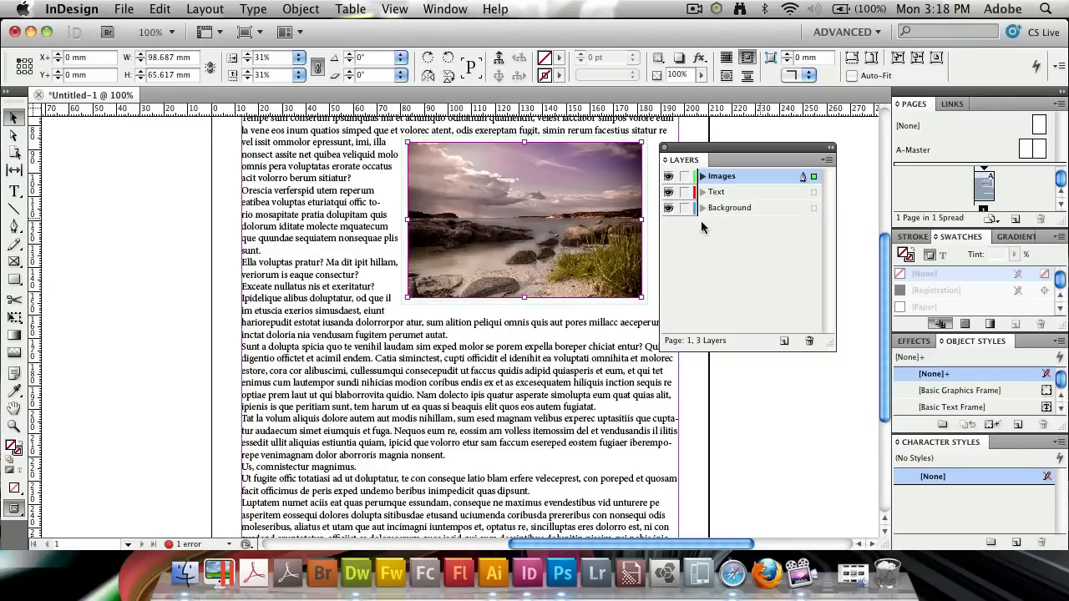
left_click(734, 394)
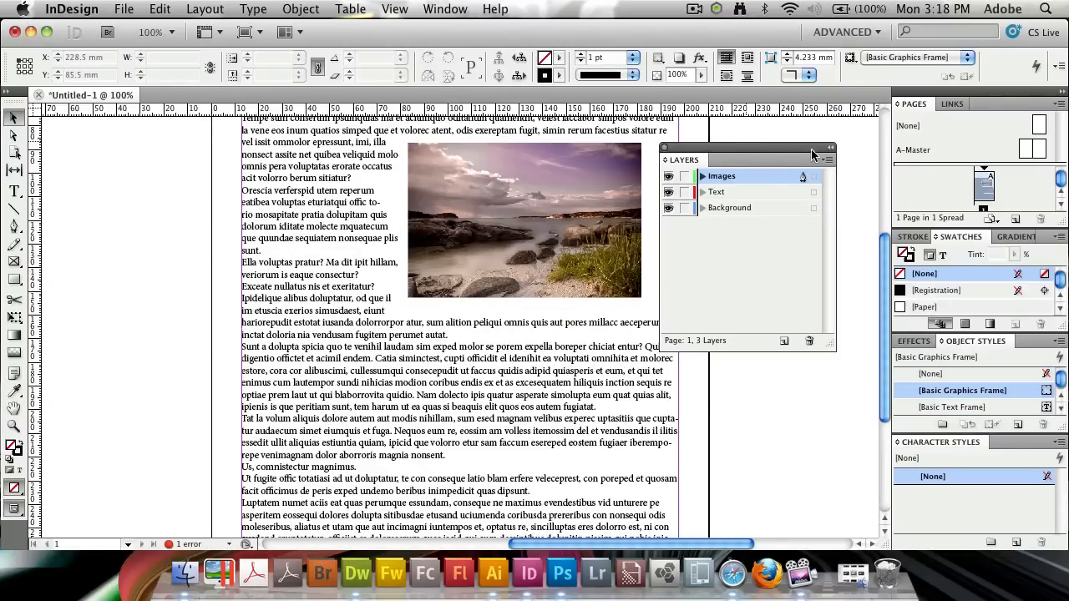
Move the floating Layers panel clear of the text column
left_click_drag(745, 147, 769, 167)
scroll(455, 271, "up", 2)
scroll(458, 268, "up", 1)
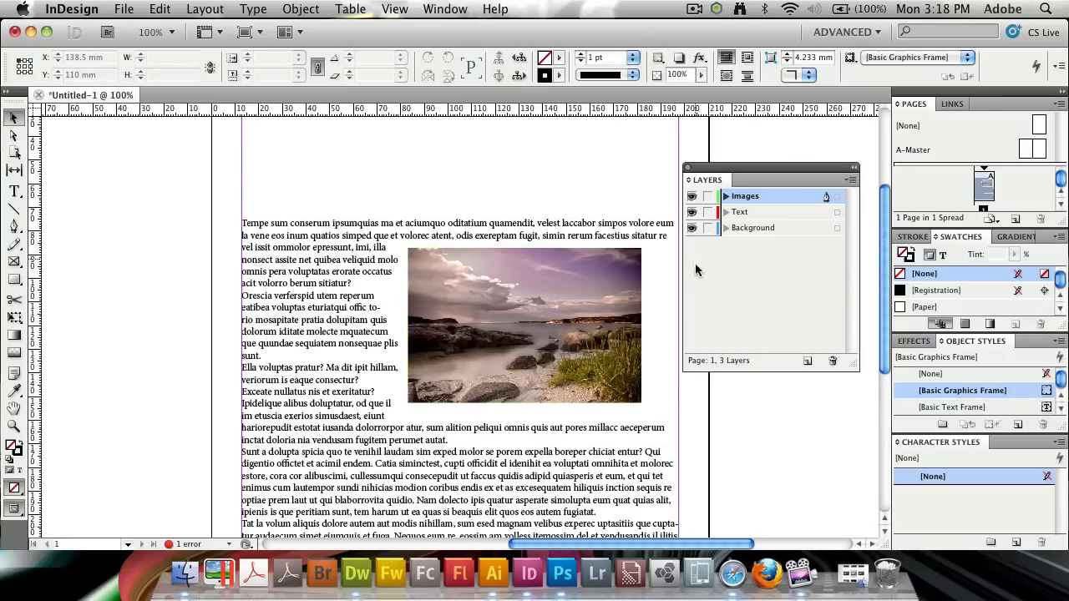
Check which layers hold the body text frame and the photo, leaving nothing selected
left_click(732, 293)
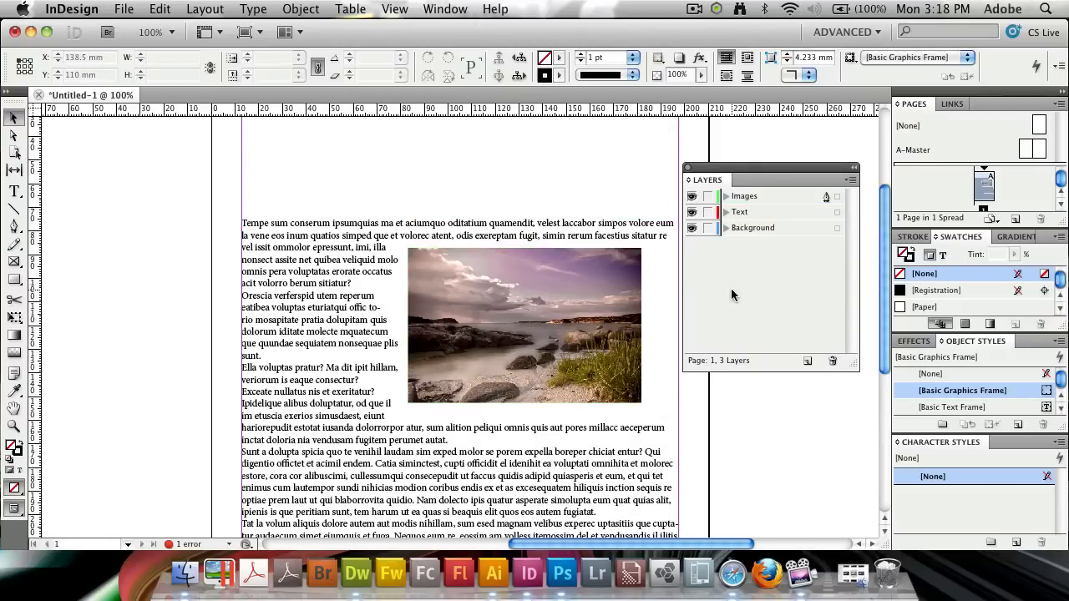
mouse_move(636, 332)
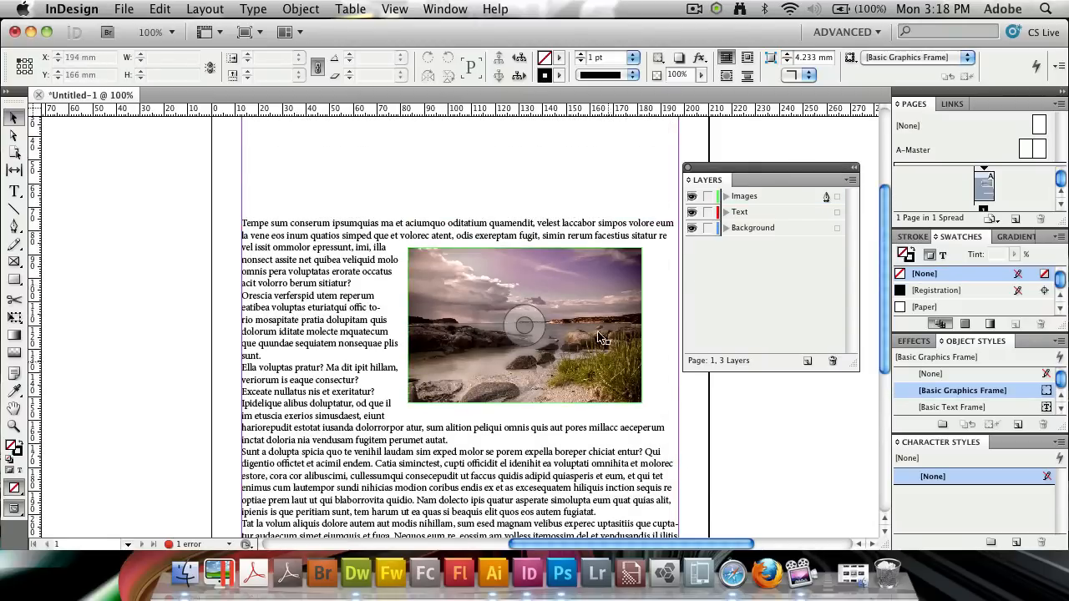
left_click(530, 232)
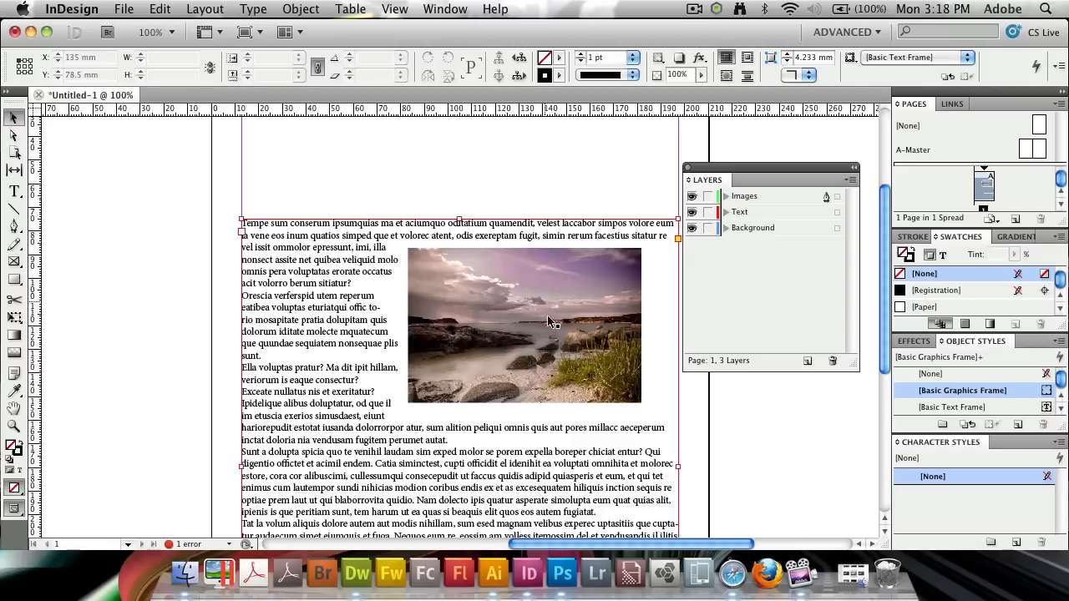
left_click(534, 303)
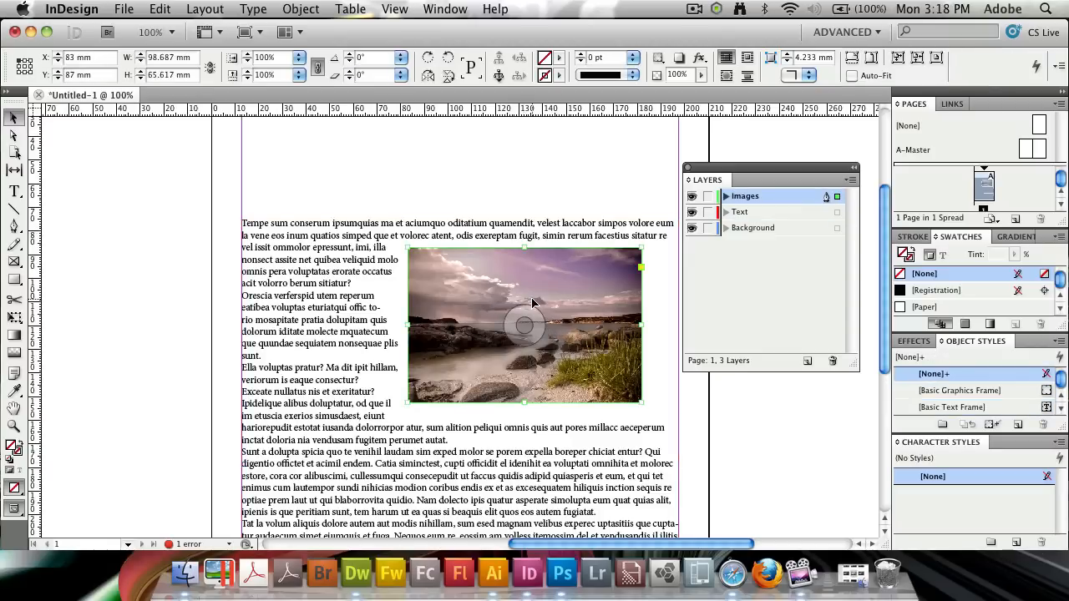
left_click(448, 170)
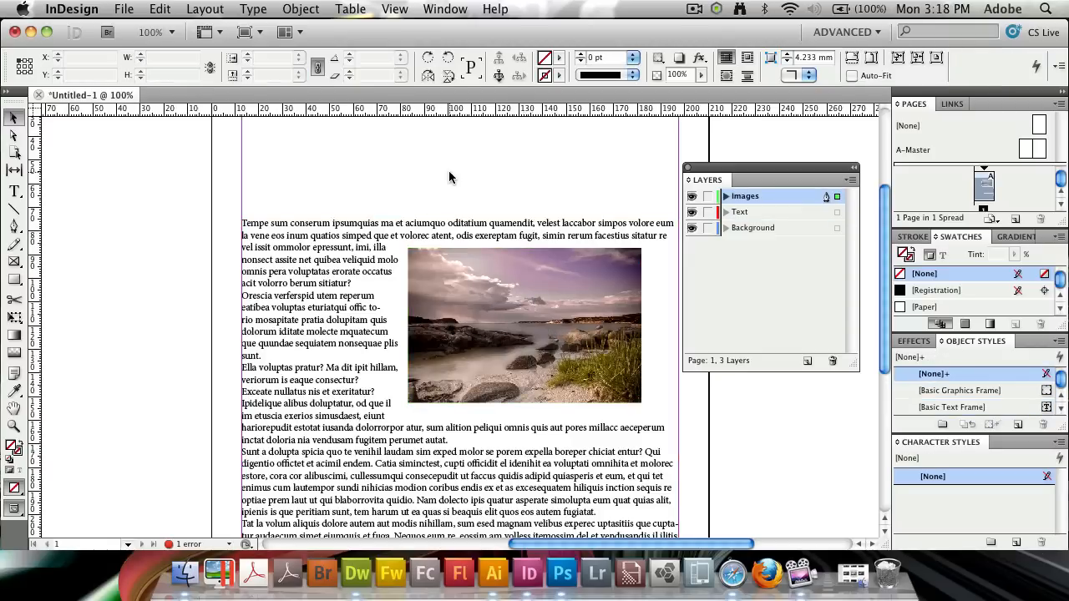
Lock the Images layer and move the text frame up and left to about X 8 mm, Y 52 mm
left_click(707, 195)
left_click(514, 319)
left_click_drag(513, 319, 498, 273)
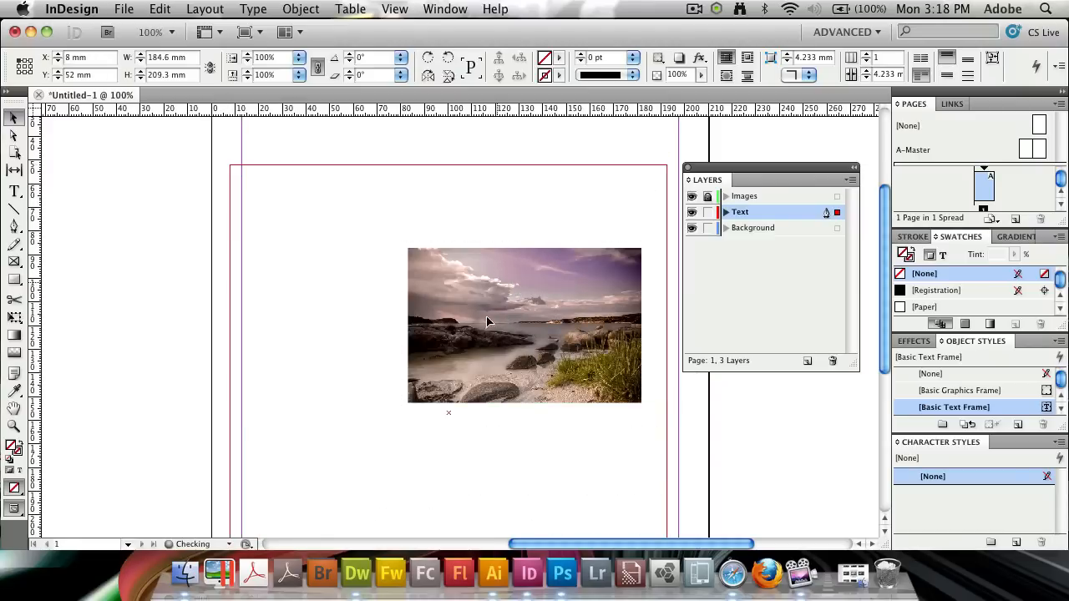
Lock the Text layer with Images unlocked, and move the photo slightly up and to the left, leaving it deselected
left_click(705, 212)
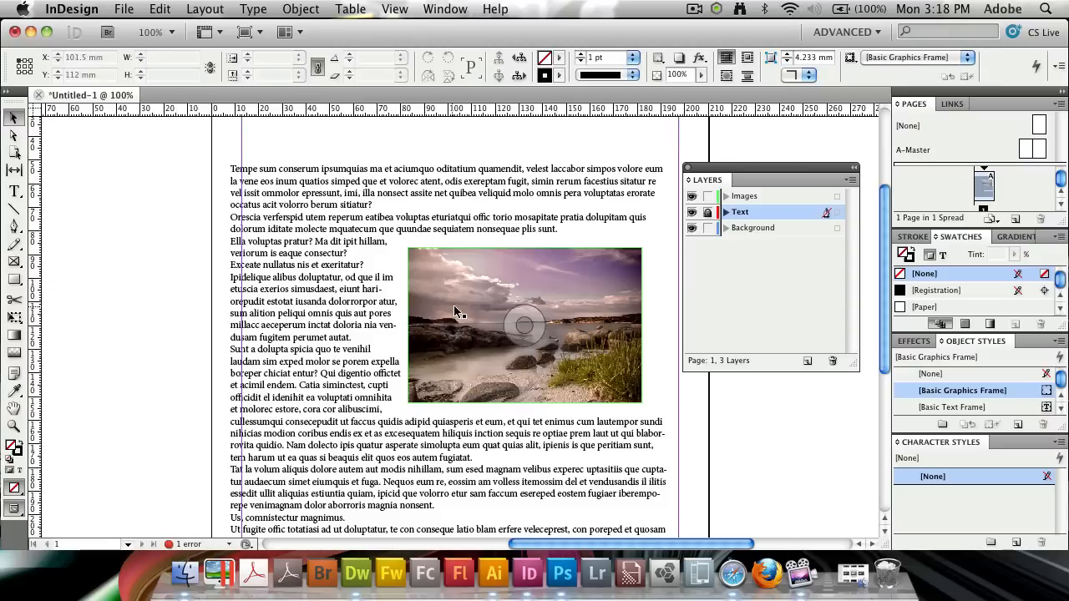
left_click_drag(480, 318, 457, 301)
left_click(294, 206)
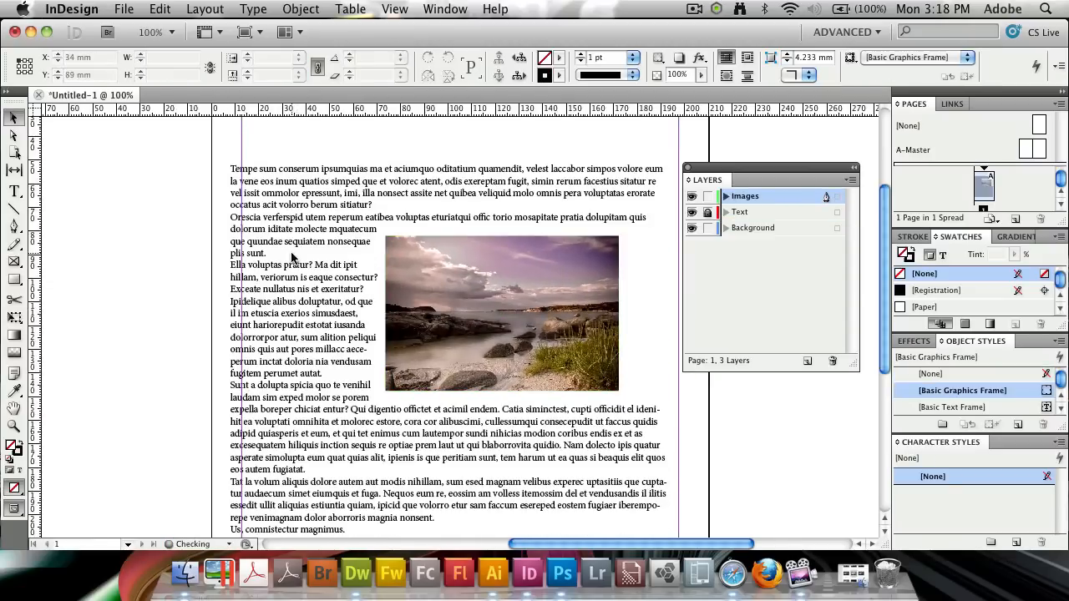
left_click_drag(171, 323, 246, 342)
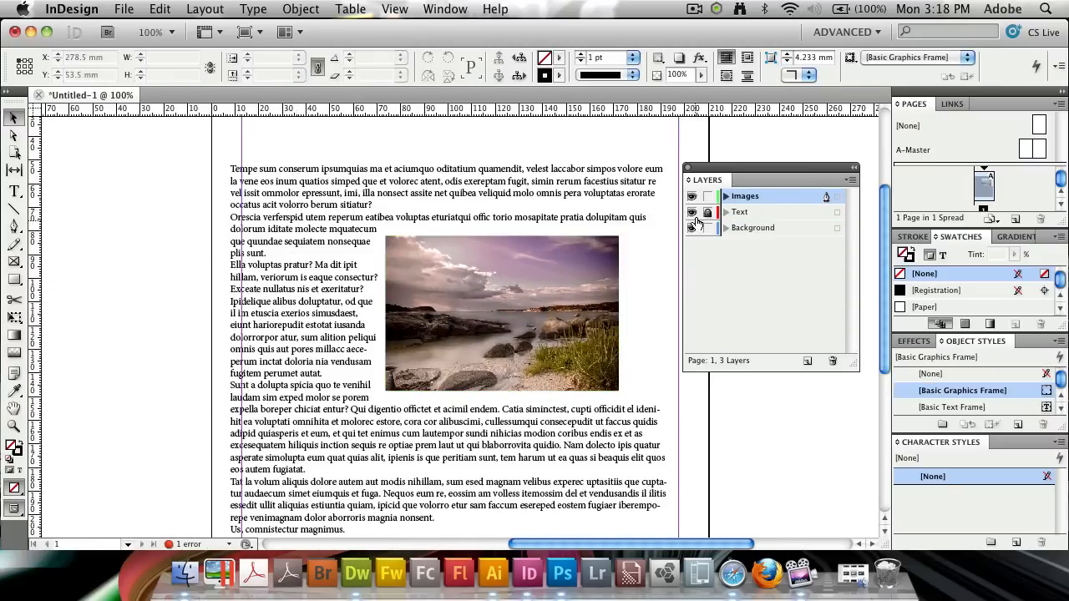
Unlock the Text layer and align the text frame to the page's left margin at X 12.7 mm, Y 53 mm, locking Images only during the move
left_click(708, 212)
left_click(707, 196)
left_click_drag(315, 242, 323, 244)
left_click(707, 196)
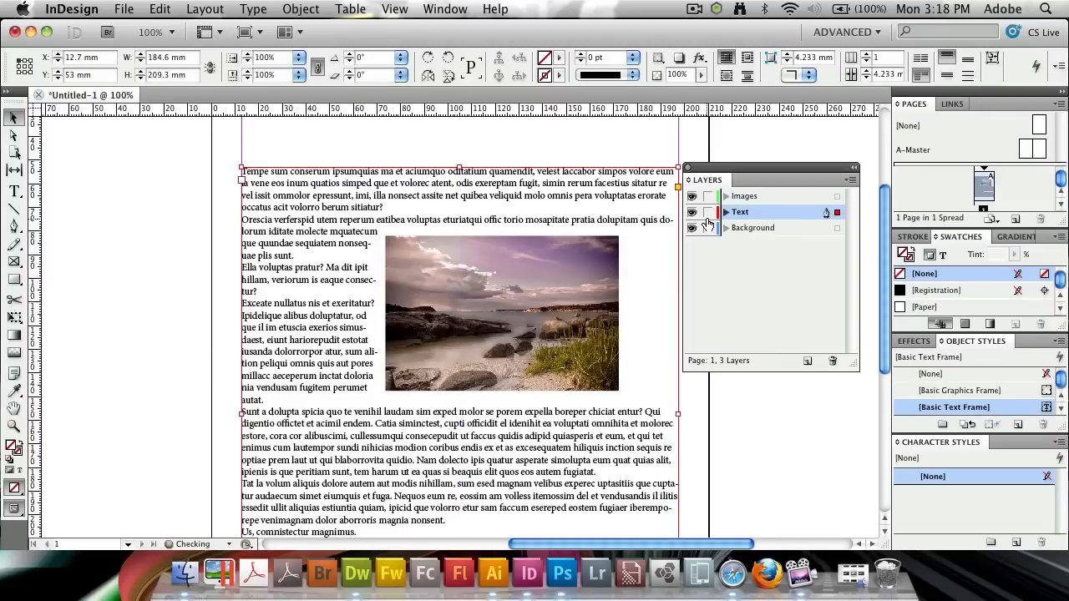
Hide and show the Text, Images and Background layers in turn to see what each one contains
left_click(692, 211)
left_click(691, 211)
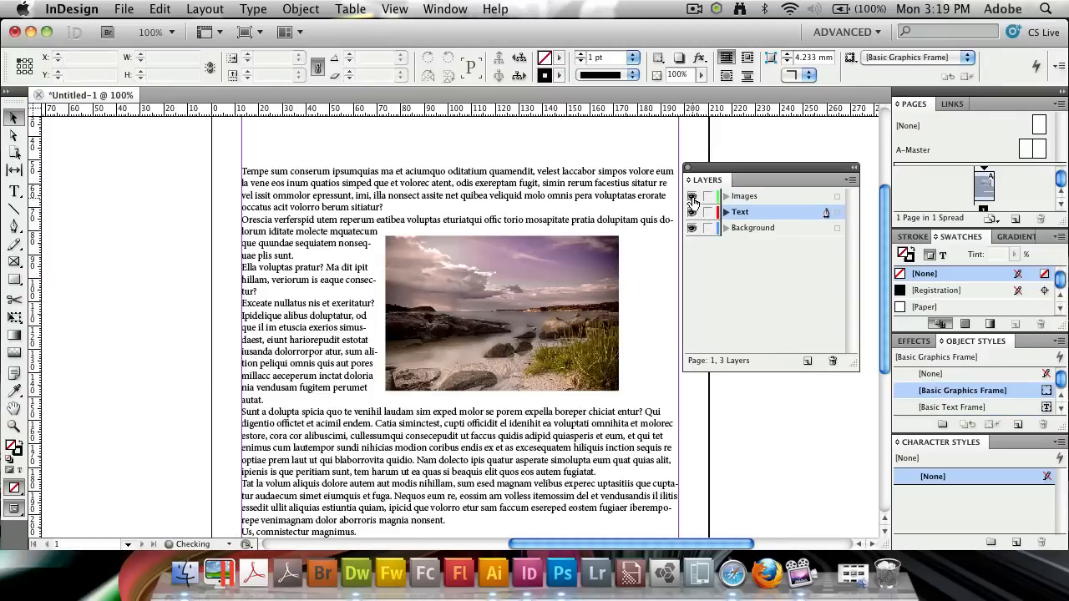
left_click(692, 197)
left_click(692, 197)
left_click(693, 198)
left_click(692, 197)
left_click(693, 227)
left_click(692, 227)
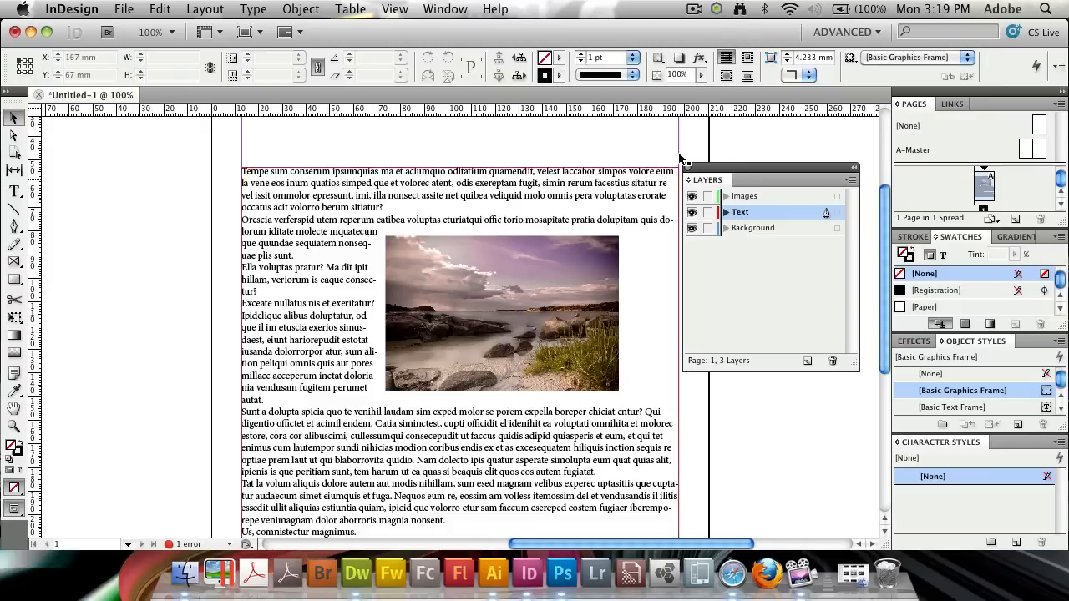
Draw a rectangle on the Background layer behind the whole text block, about 184 mm wide and 211 mm high
scroll(378, 284, "down", 5)
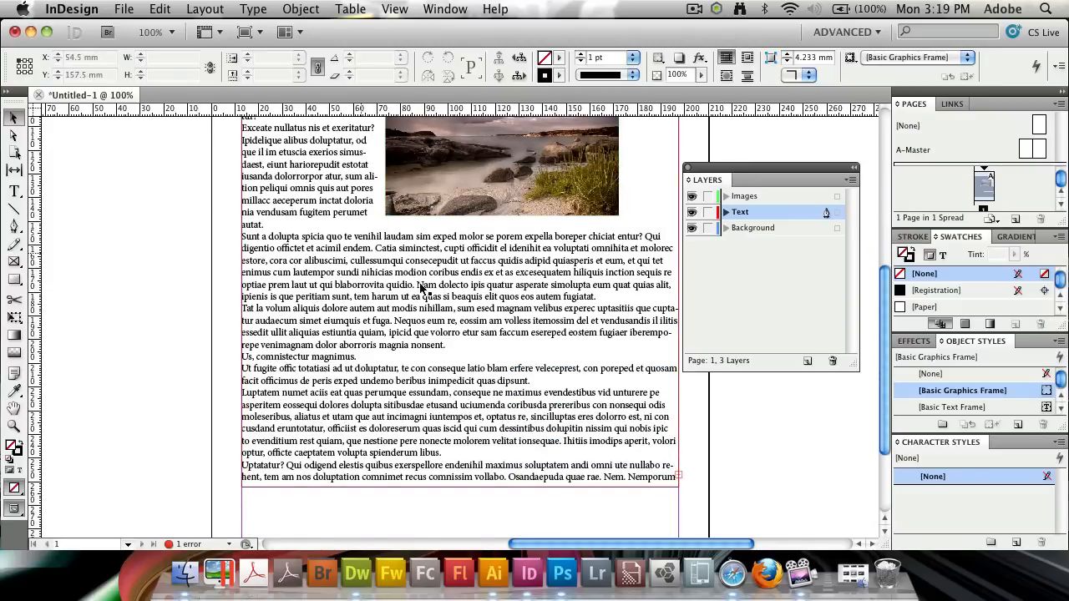
left_click(756, 230)
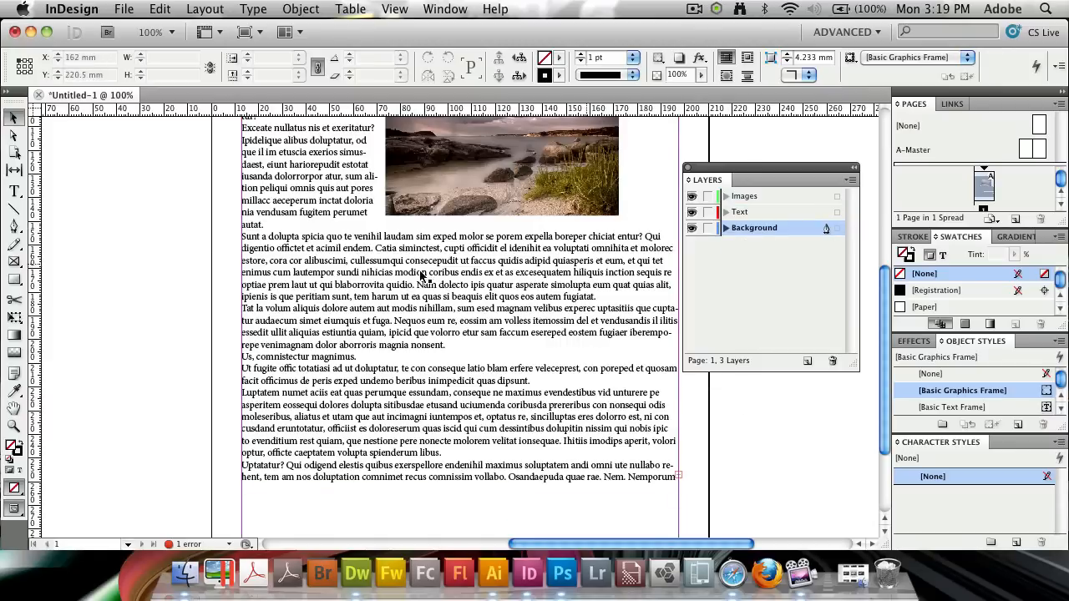
left_click(13, 279)
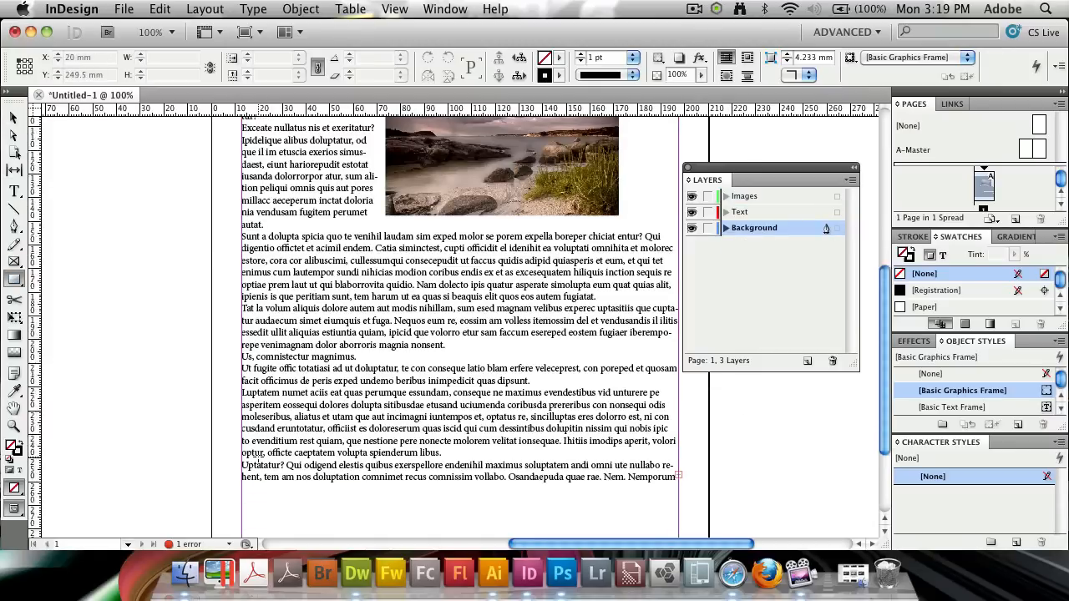
scroll(259, 458, "down", 2)
left_click_drag(243, 450, 679, 132)
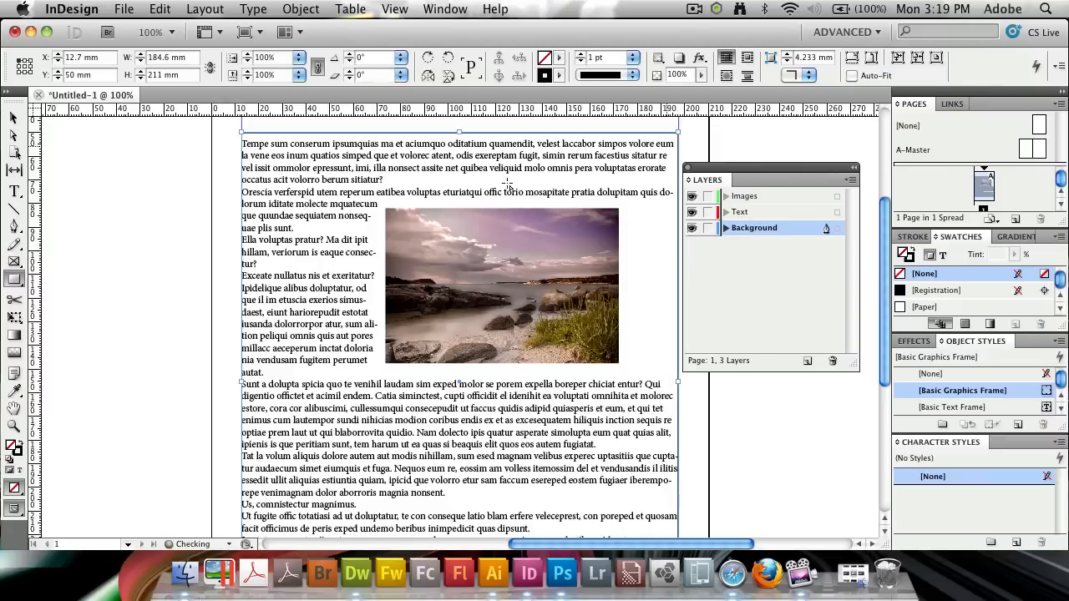
Give the background rectangle a pale blue fill with no stroke, and deselect it
left_click(20, 443)
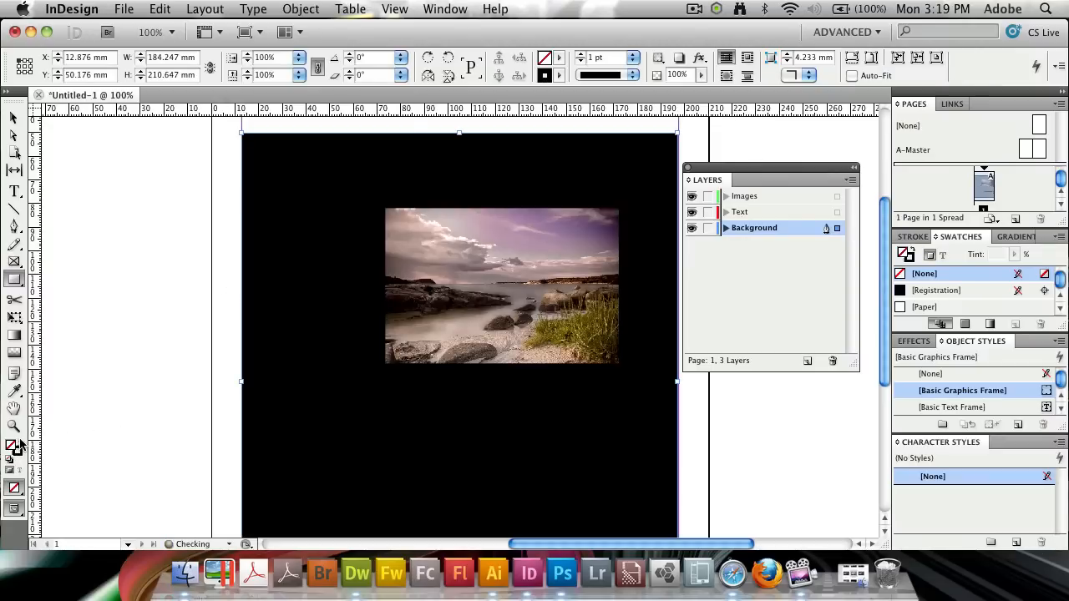
double_click(12, 446)
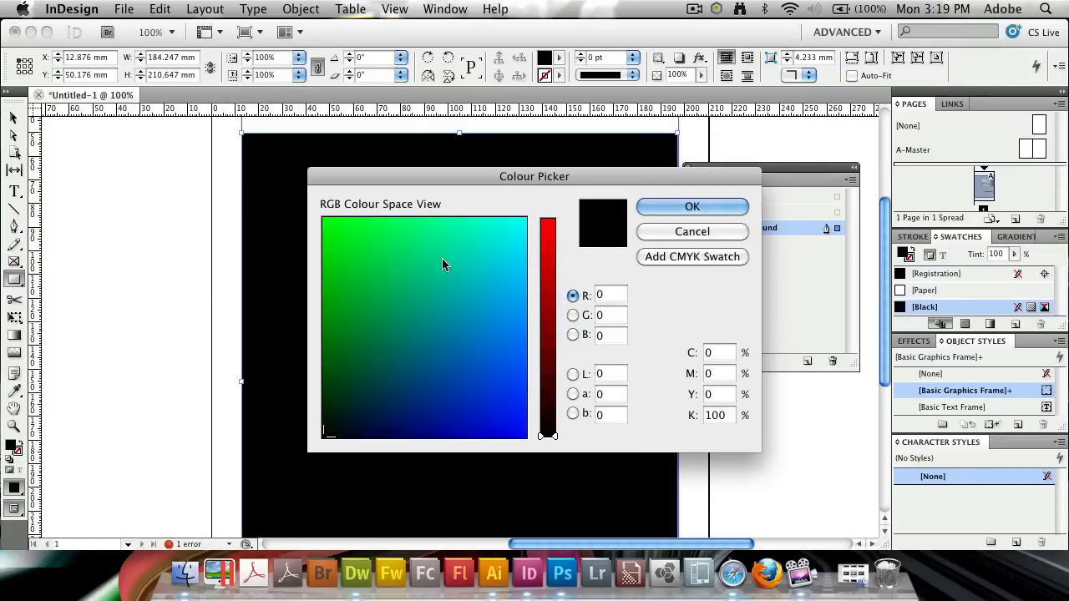
left_click(524, 219)
left_click(549, 236)
left_click_drag(550, 237, 550, 253)
left_click(692, 206)
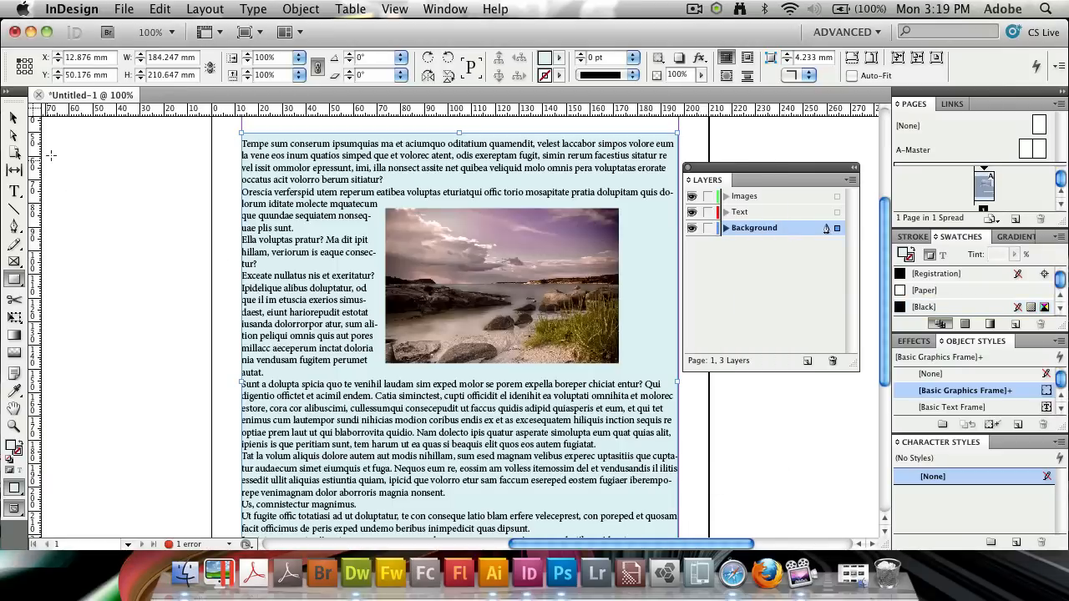
left_click(14, 118)
left_click_drag(95, 196, 149, 263)
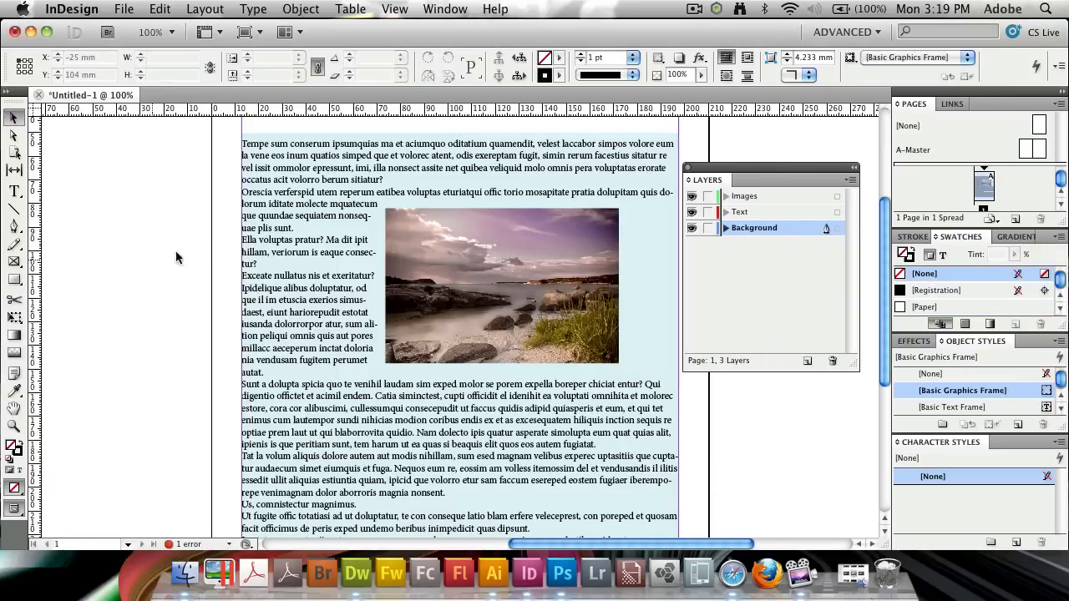
Extend the text frame's top edge up to the top of the blue rectangle and deselect it
left_click(330, 161)
left_click_drag(460, 139, 460, 134)
left_click(212, 223)
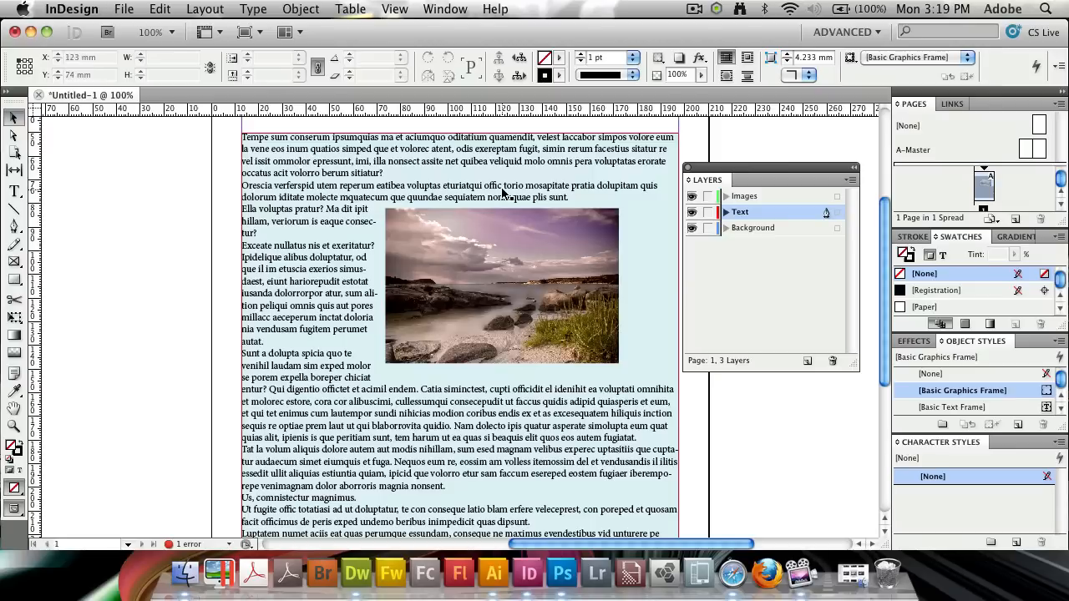
Hide the Text layer to select the blue rectangle on the Background layer, and show the Text layer again
scroll(256, 240, "down", 10)
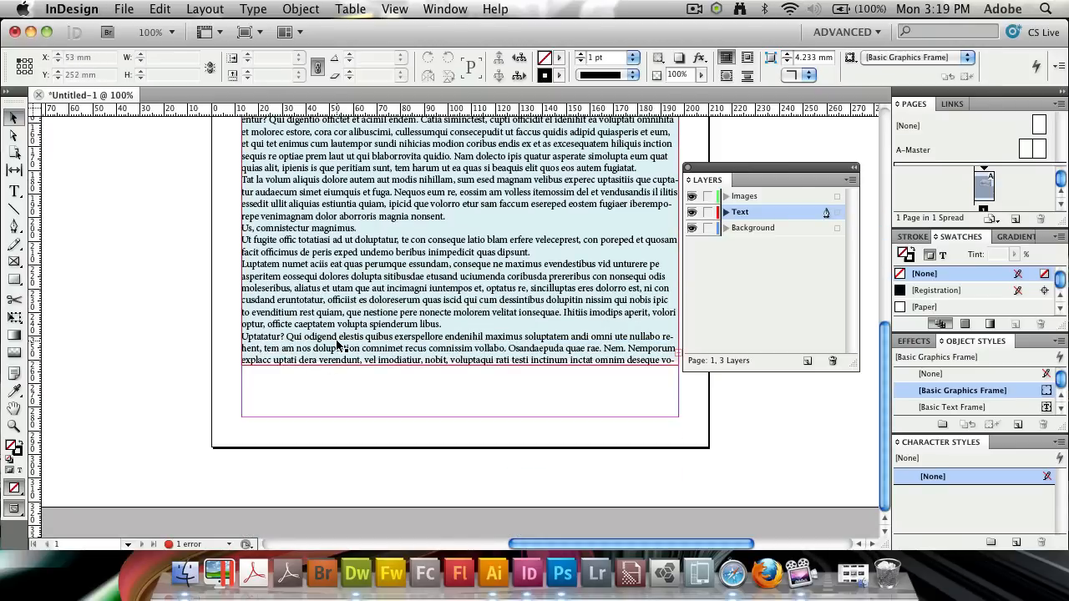
left_click(332, 405)
key("super+shift+a")
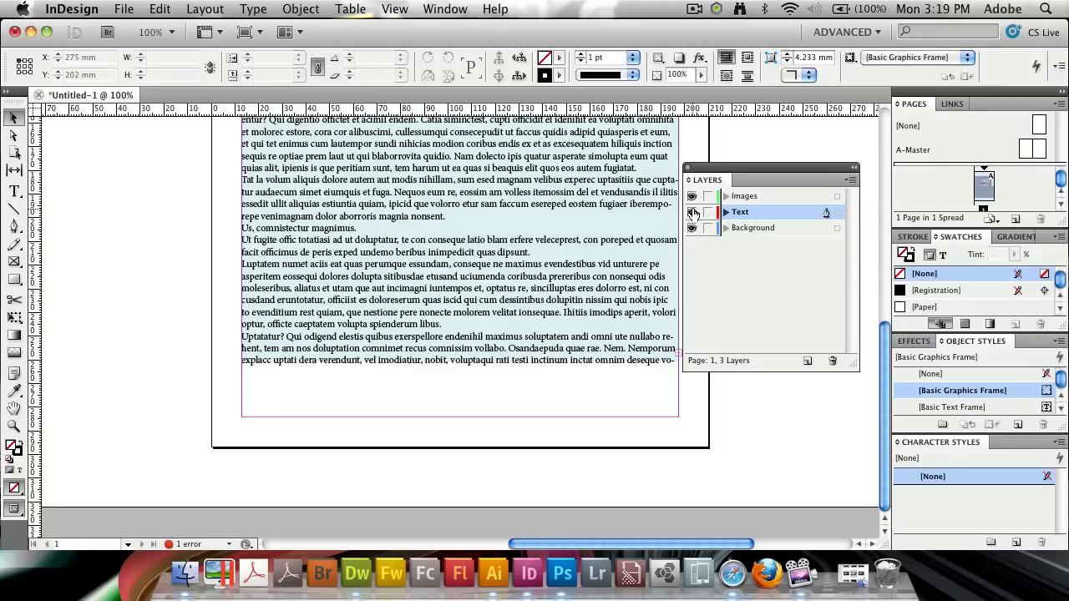
left_click(691, 212)
left_click(493, 300)
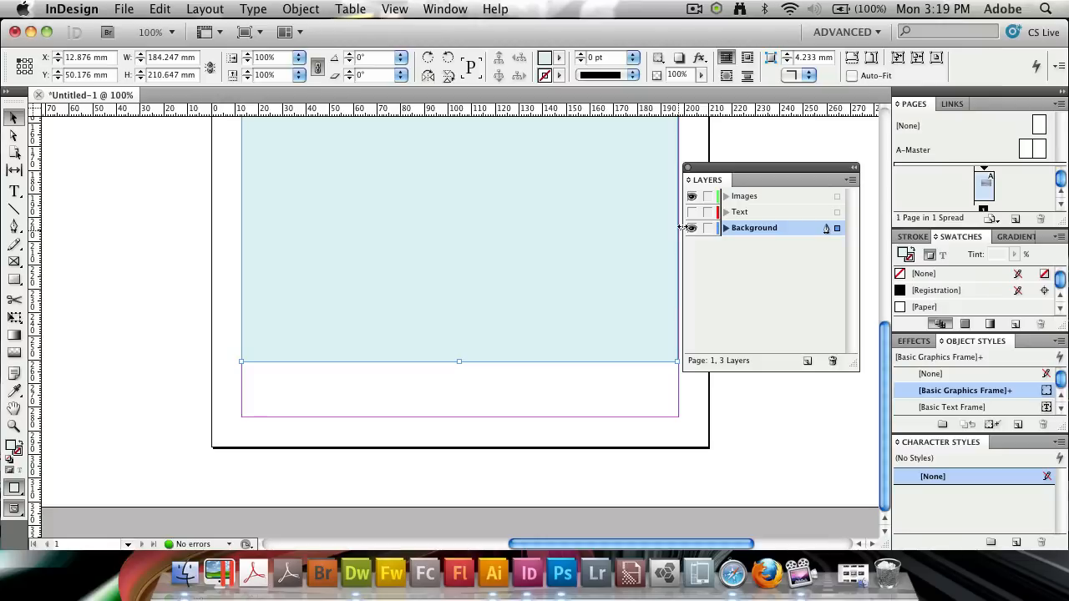
left_click(692, 212)
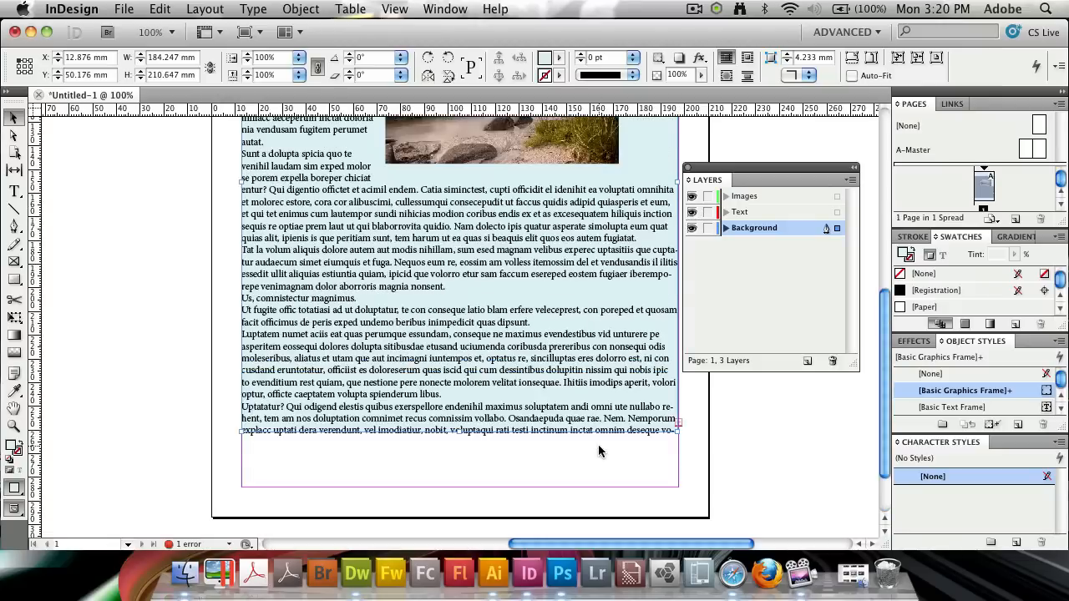